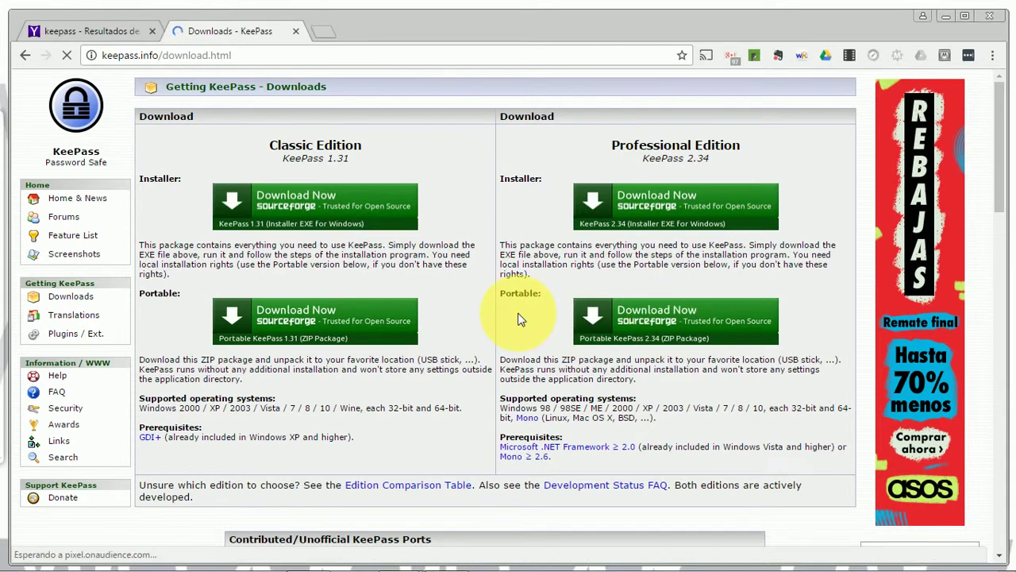
# Step: Download the KeePass 2.34 installer, set it to open when done, and run it with administrator approval
pyautogui.click(671, 202)
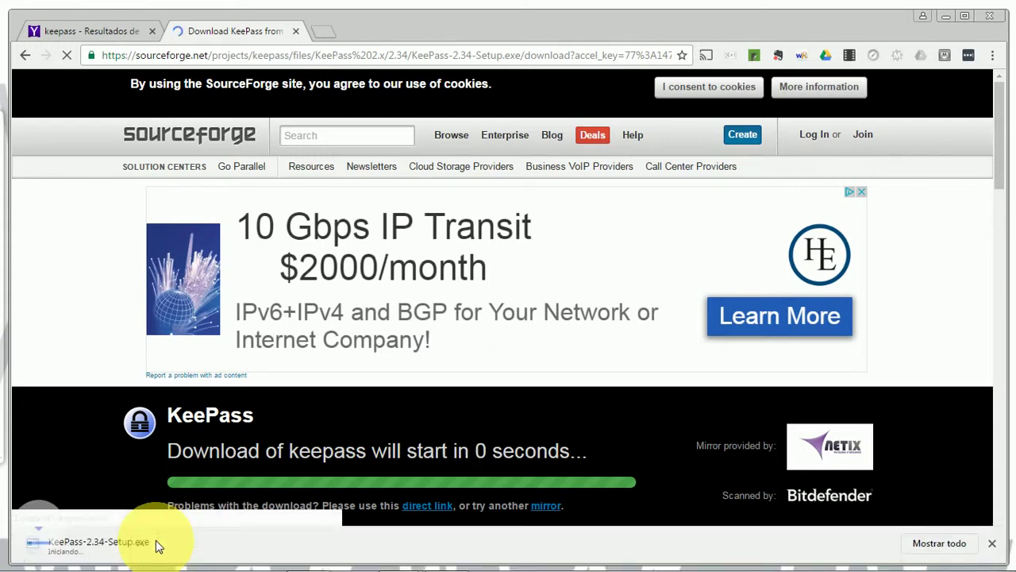
pyautogui.click(169, 545)
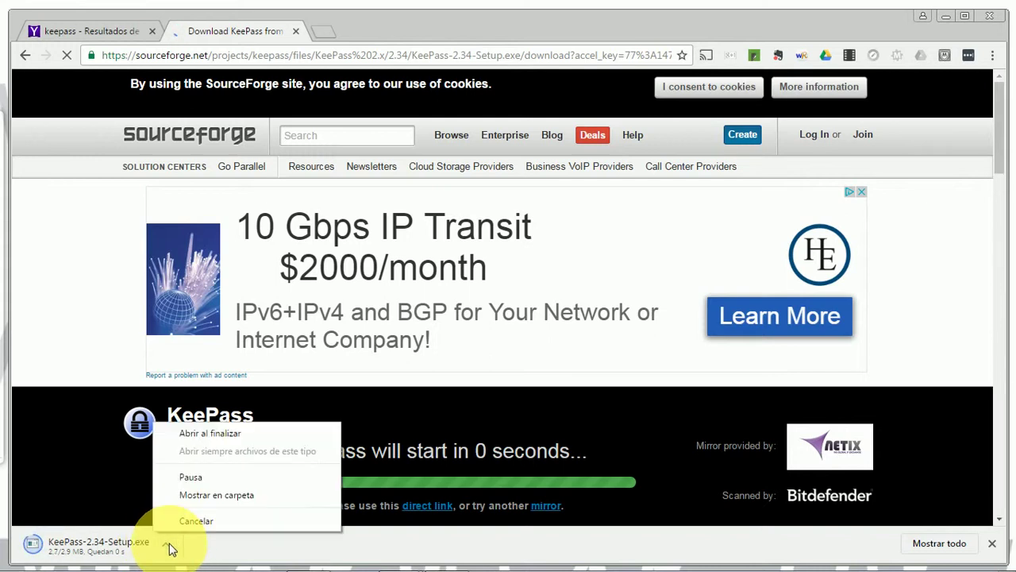
pyautogui.click(223, 433)
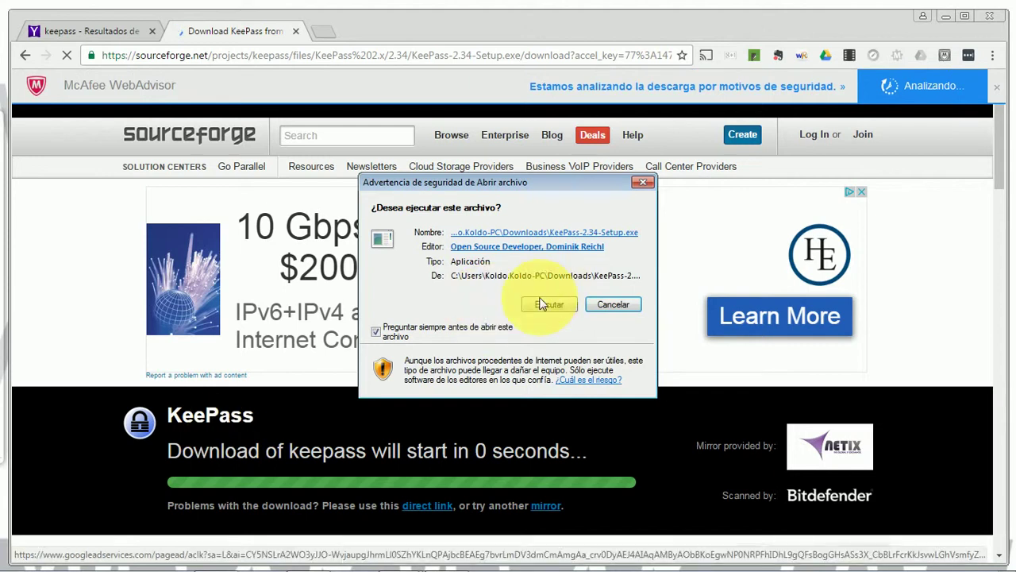
pyautogui.click(560, 302)
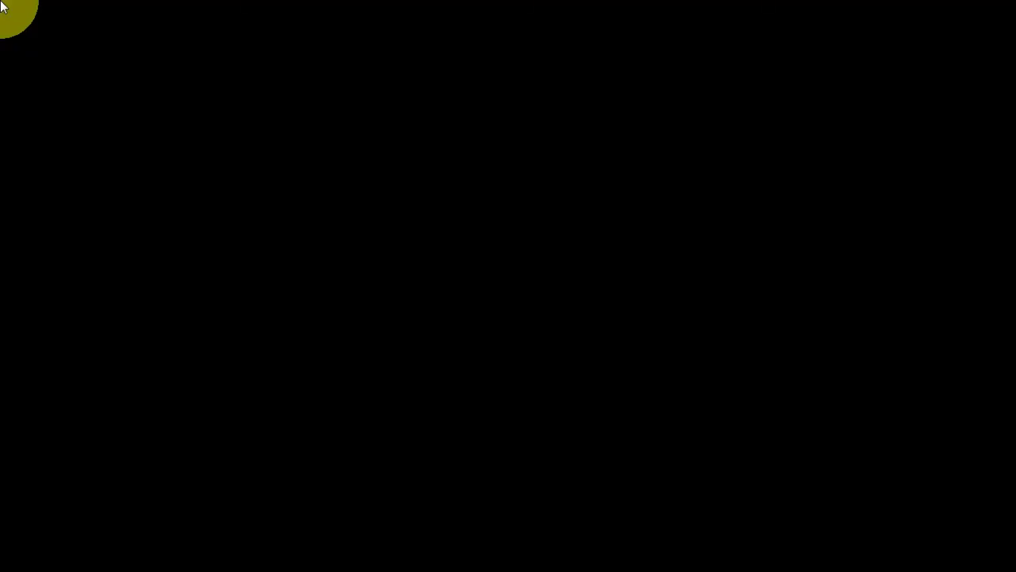
pyautogui.click(580, 310)
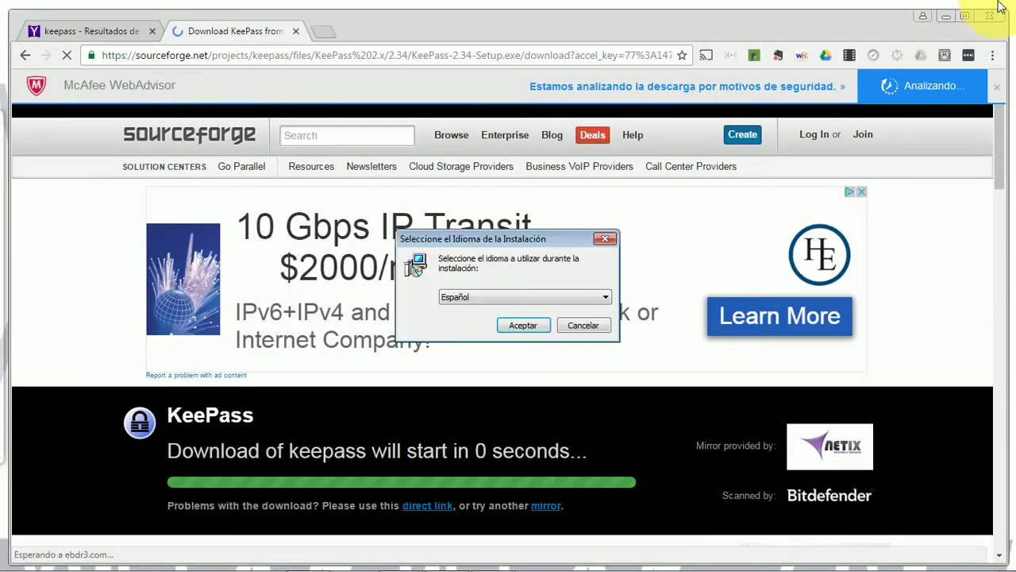
# Step: Close Chrome, then install KeePass in Español into the existing default folder with all components and a desktop icon, and launch it
pyautogui.click(993, 17)
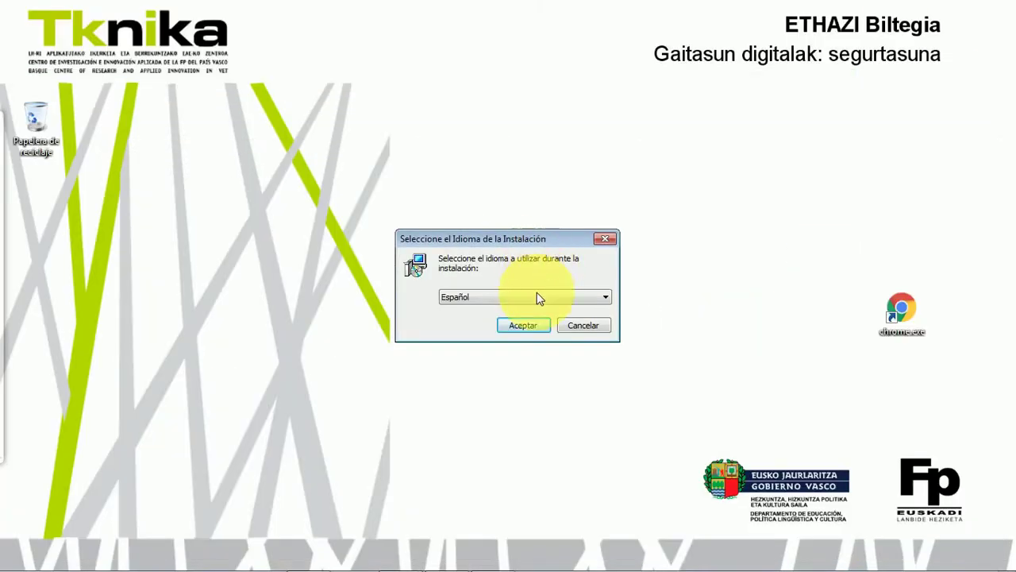
pyautogui.click(525, 325)
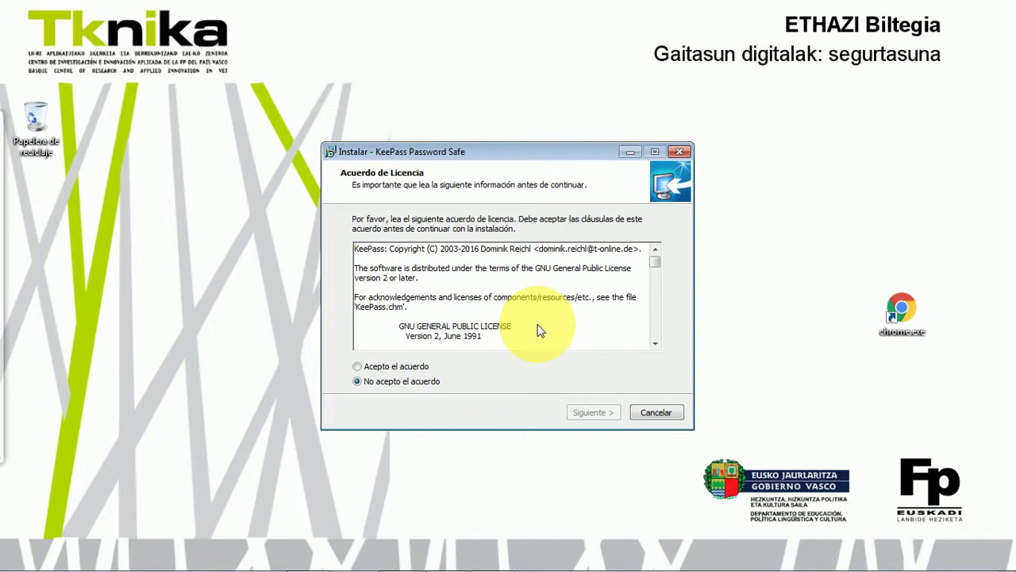
pyautogui.click(358, 366)
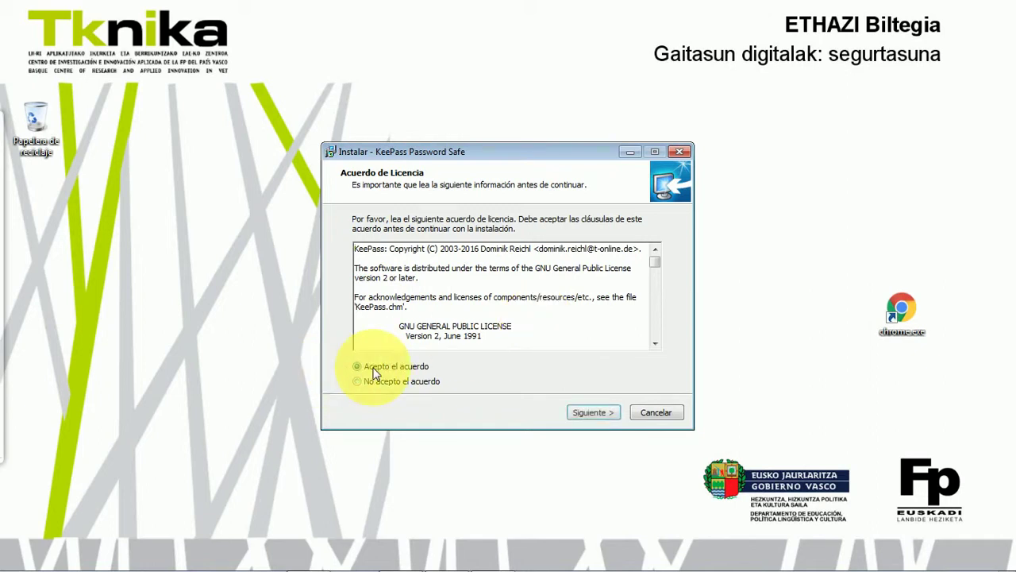
pyautogui.click(593, 412)
pyautogui.click(593, 412)
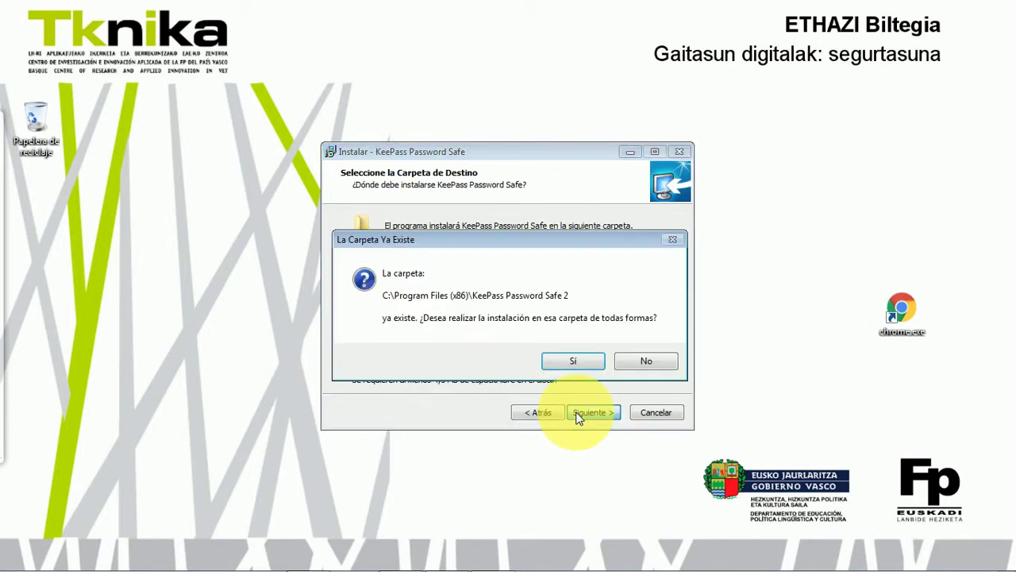
pyautogui.click(570, 362)
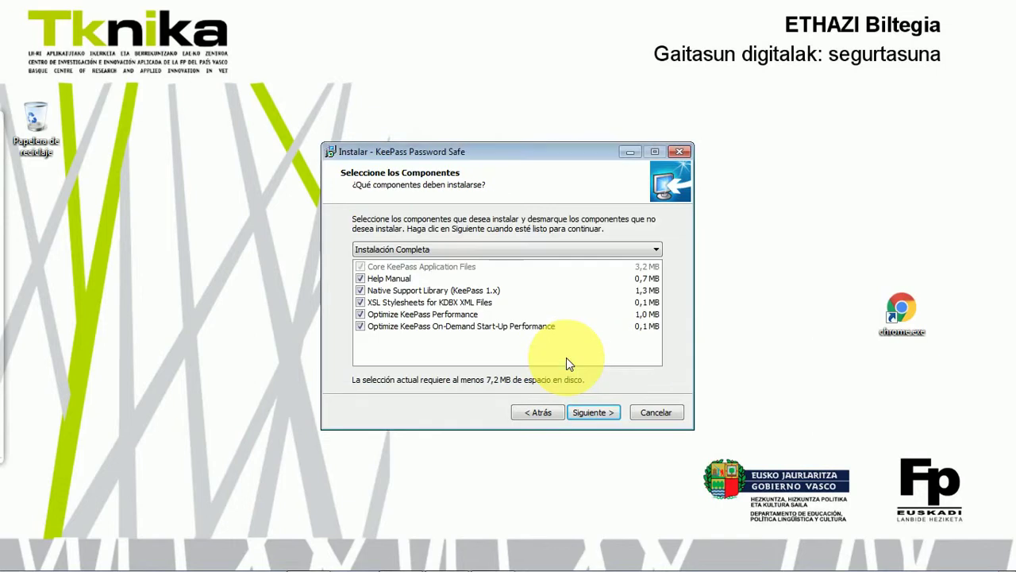
pyautogui.click(596, 407)
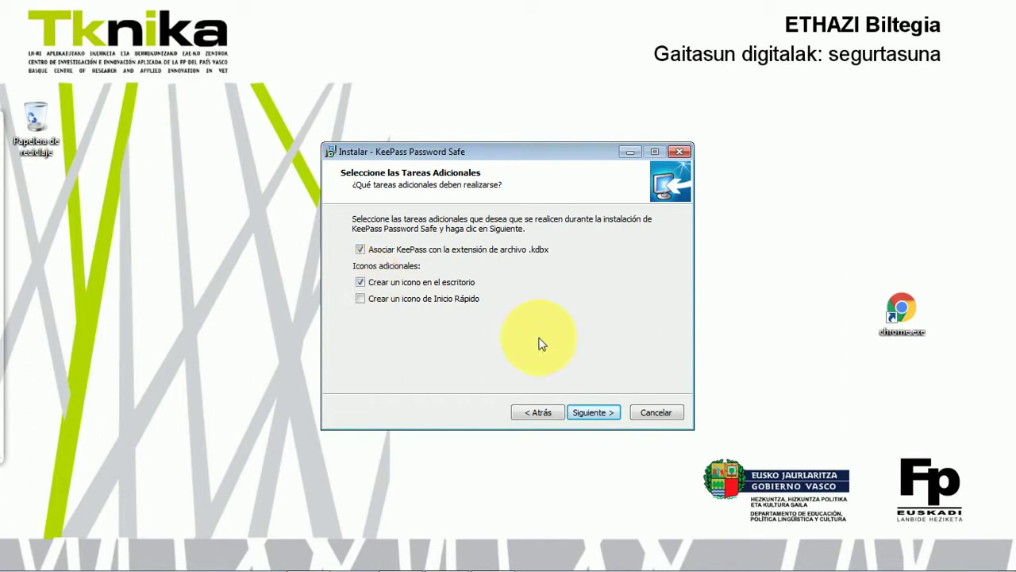
pyautogui.click(602, 413)
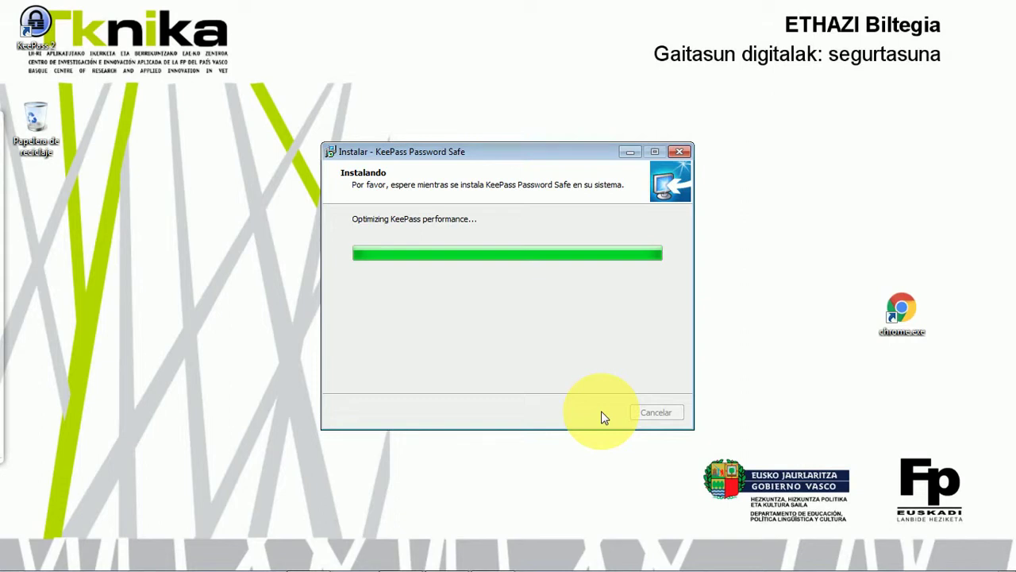
pyautogui.click(598, 413)
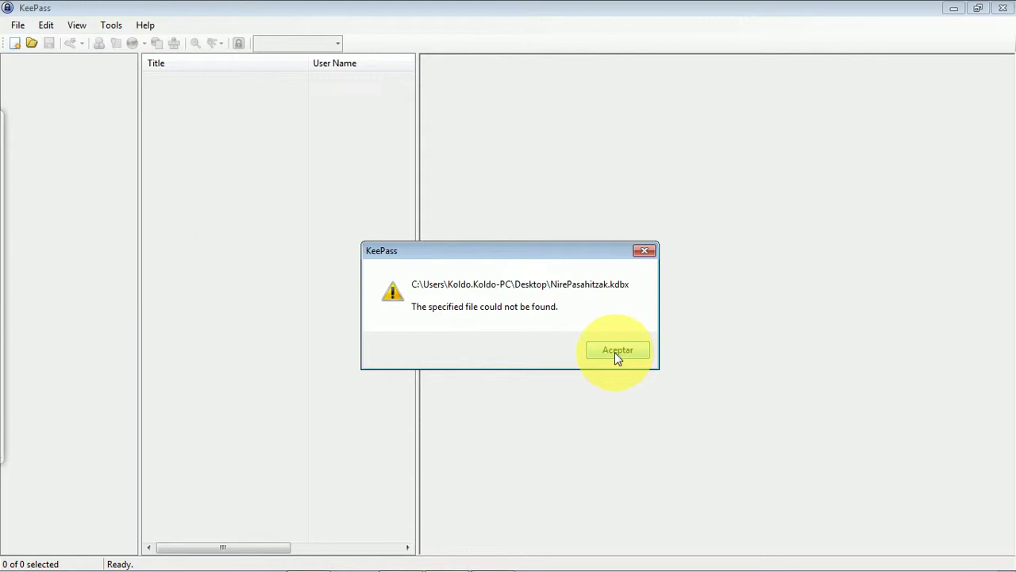
# Step: Dismiss the missing-file warning and save a new database as NewDatabase.kdbx on the Escritorio (Desktop)
pyautogui.click(617, 353)
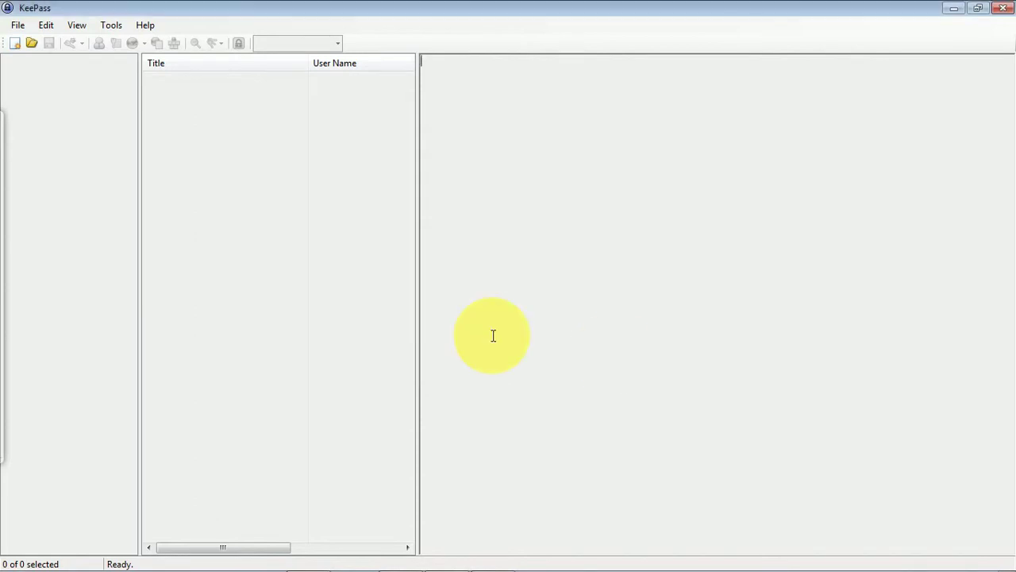
pyautogui.click(17, 25)
pyautogui.click(16, 26)
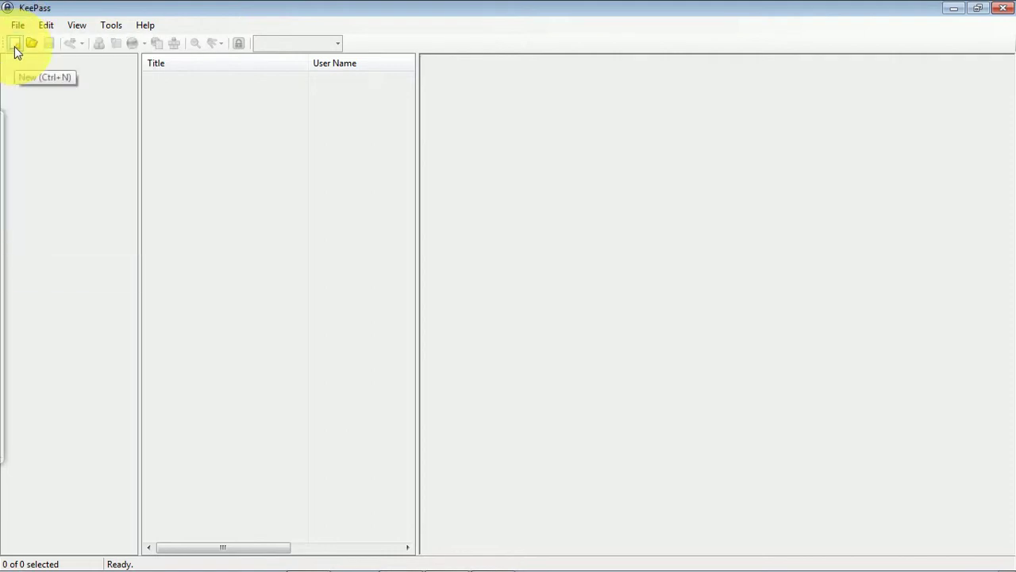
pyautogui.click(14, 48)
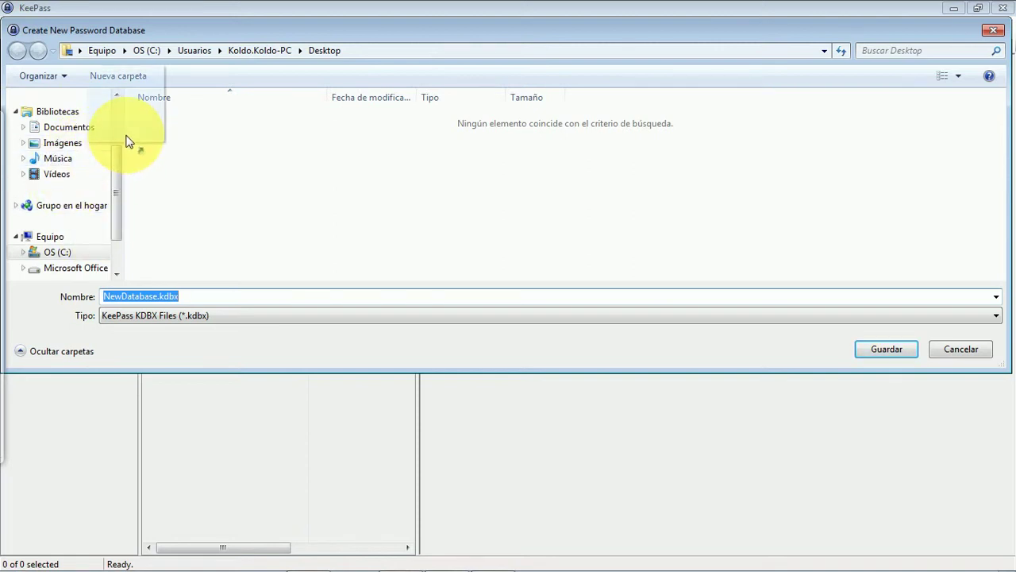
pyautogui.moveTo(117, 172); pyautogui.dragTo(115, 129)
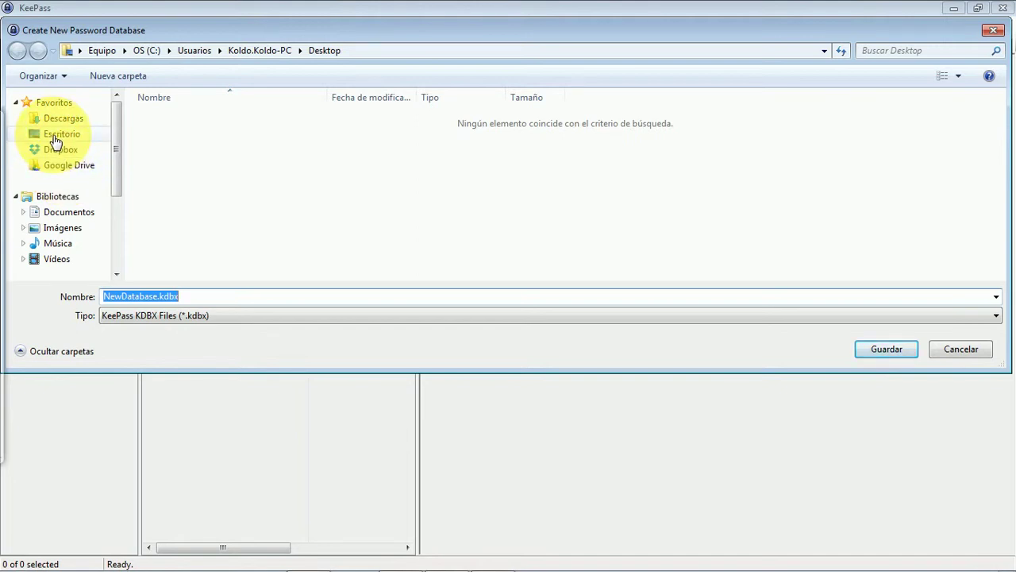
pyautogui.click(56, 141)
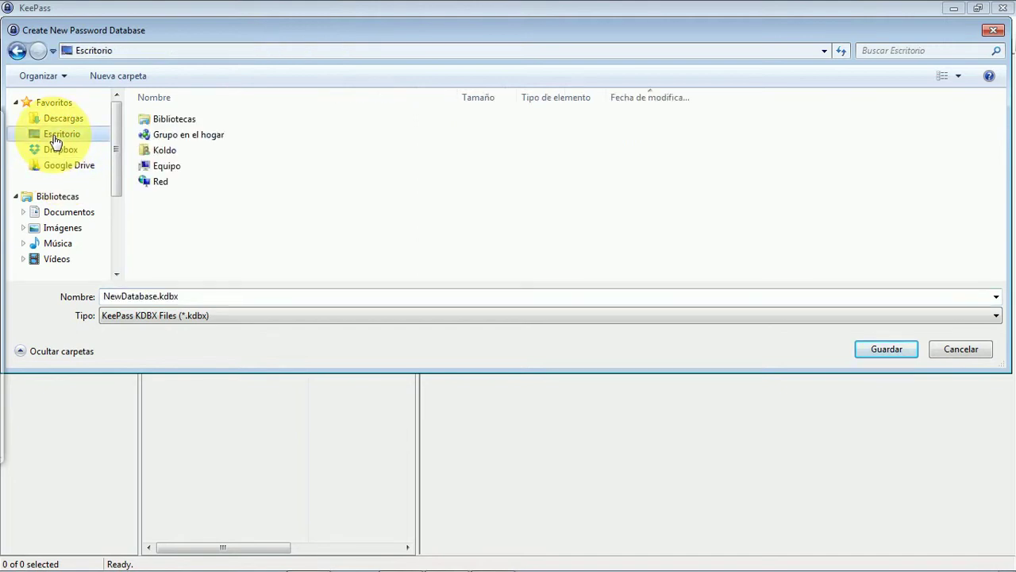
pyautogui.doubleClick(155, 296)
pyautogui.moveTo(151, 296); pyautogui.dragTo(155, 295)
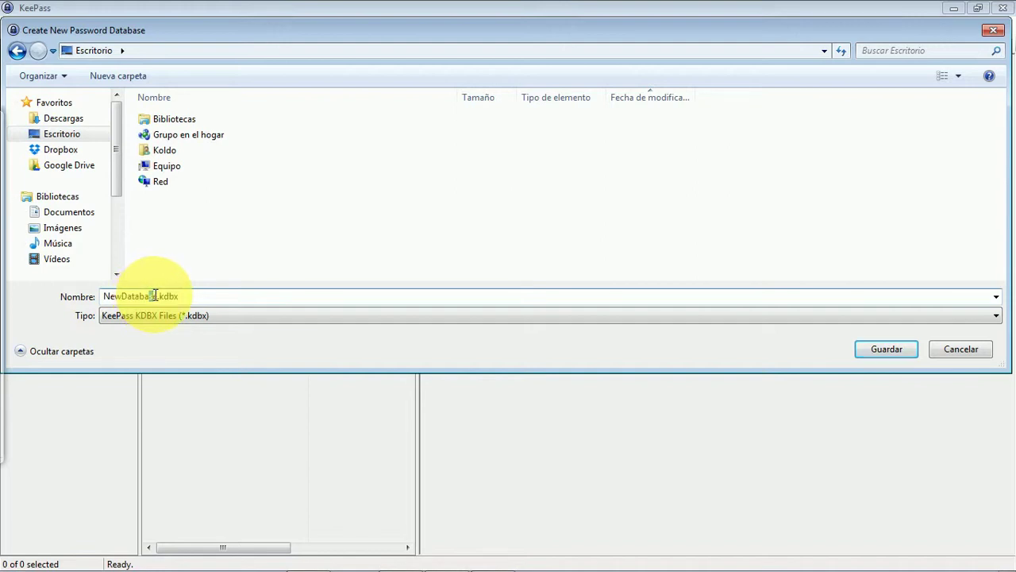
pyautogui.click(887, 342)
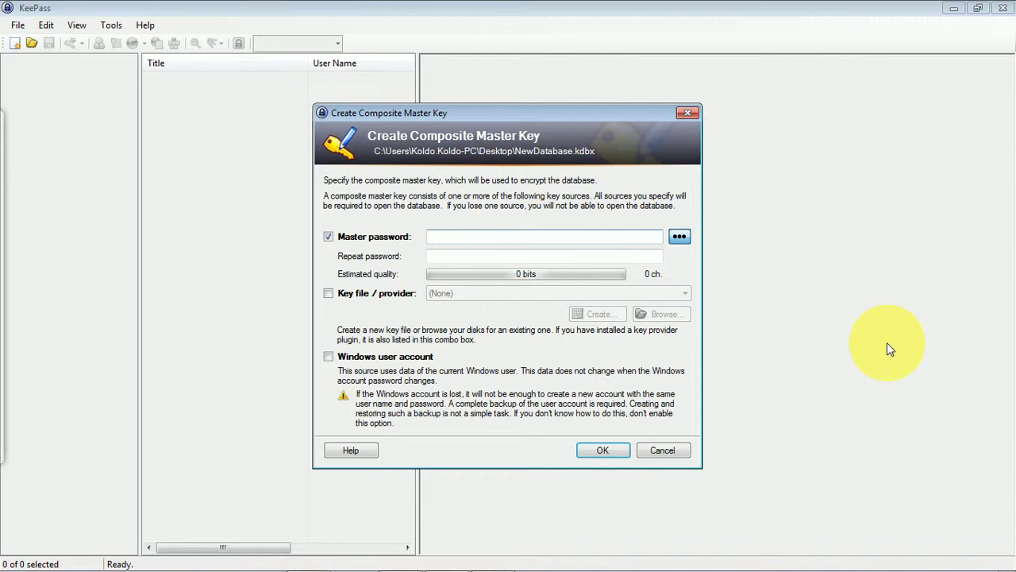
# Step: Enter a 20-character master password, repeat it, and confirm the master key
pyautogui.write('test')
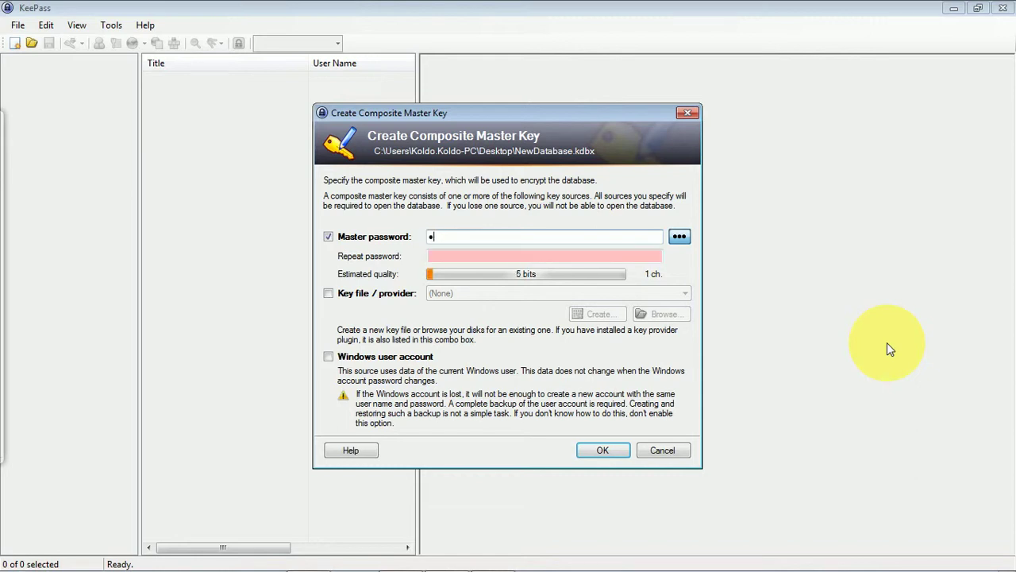
pyautogui.write('12')
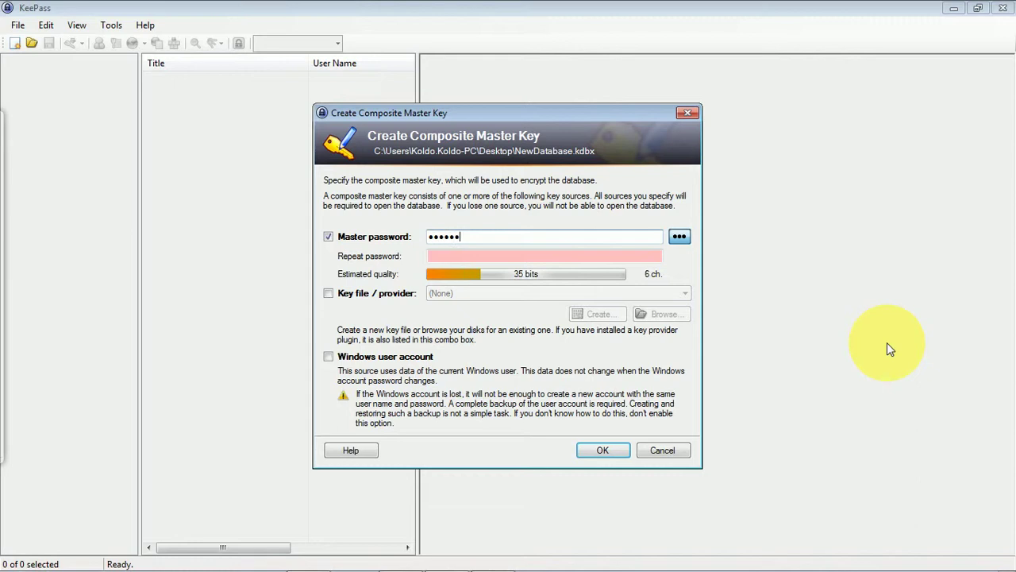
pyautogui.write('345678')
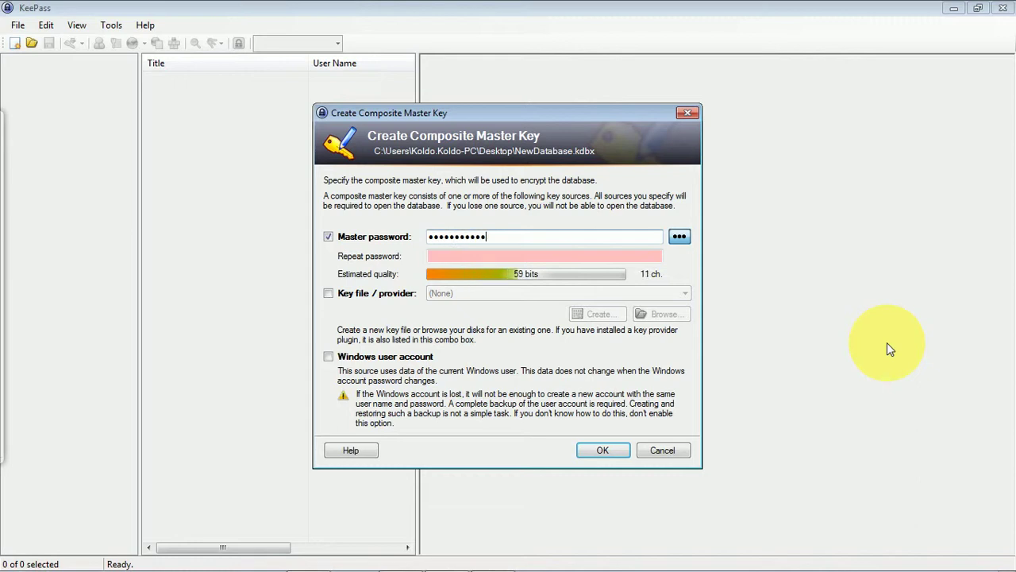
pyautogui.write('90!@#')
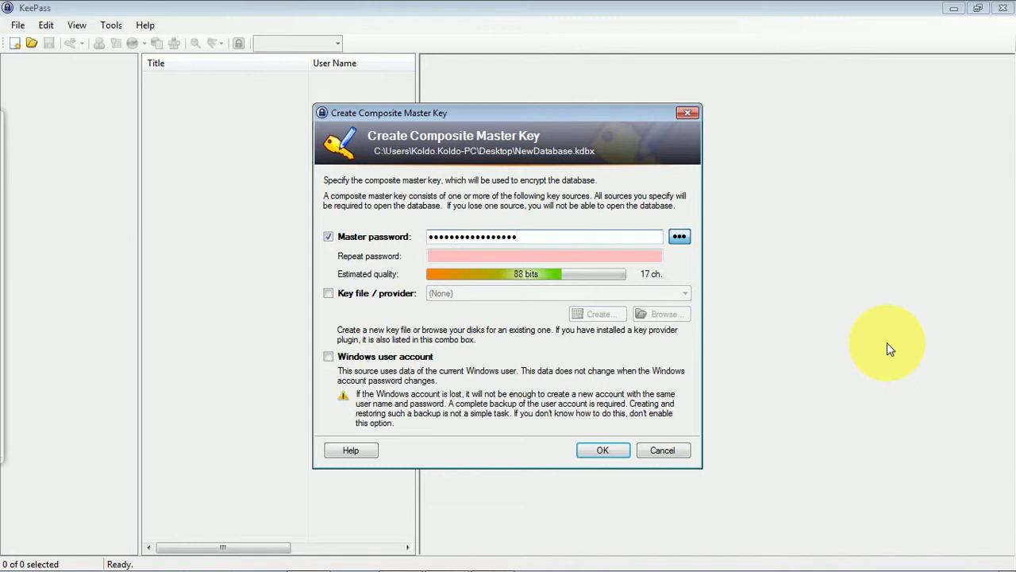
pyautogui.write('$%')
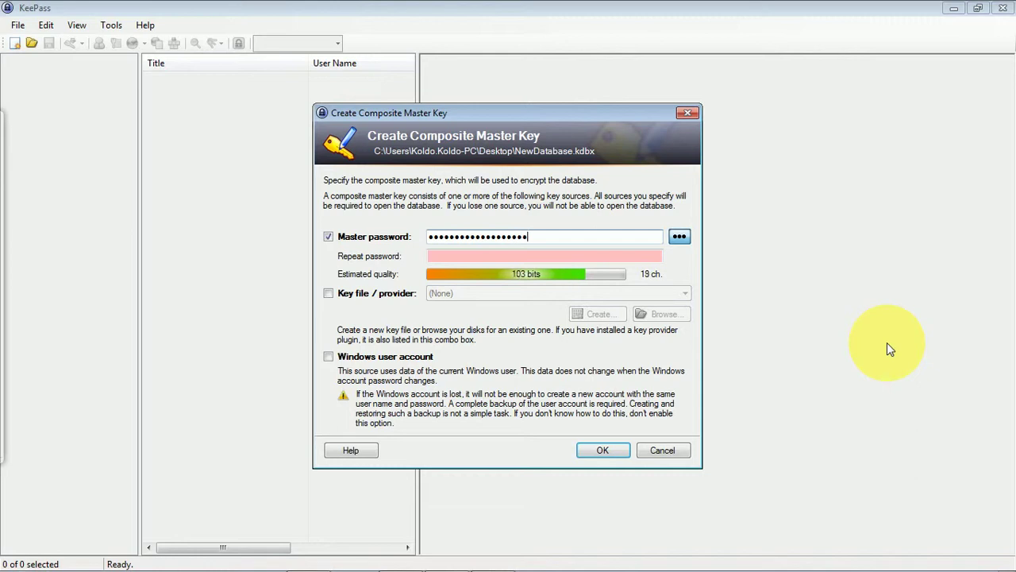
pyautogui.write('^')
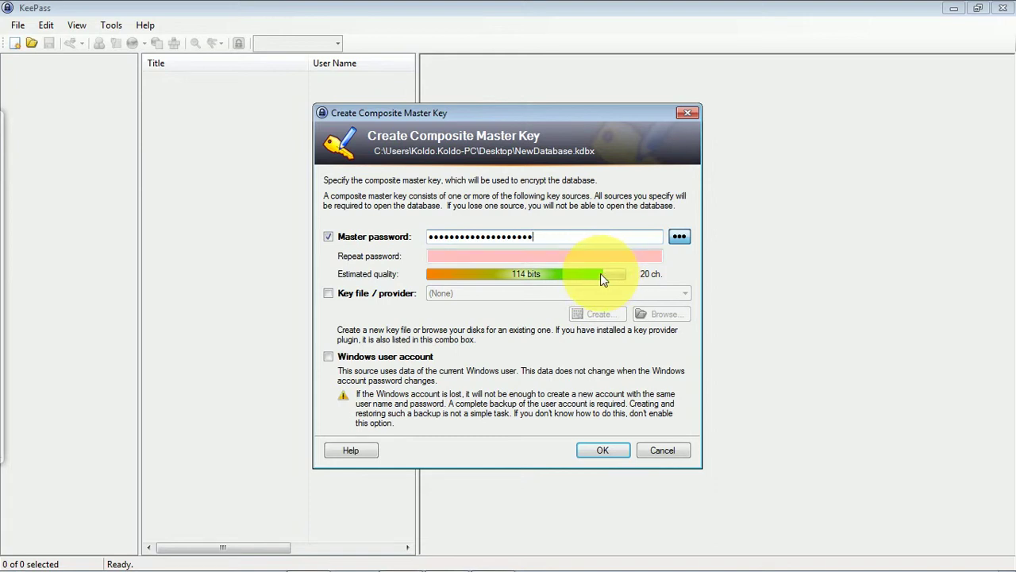
pyautogui.click(521, 258)
pyautogui.write('••••')
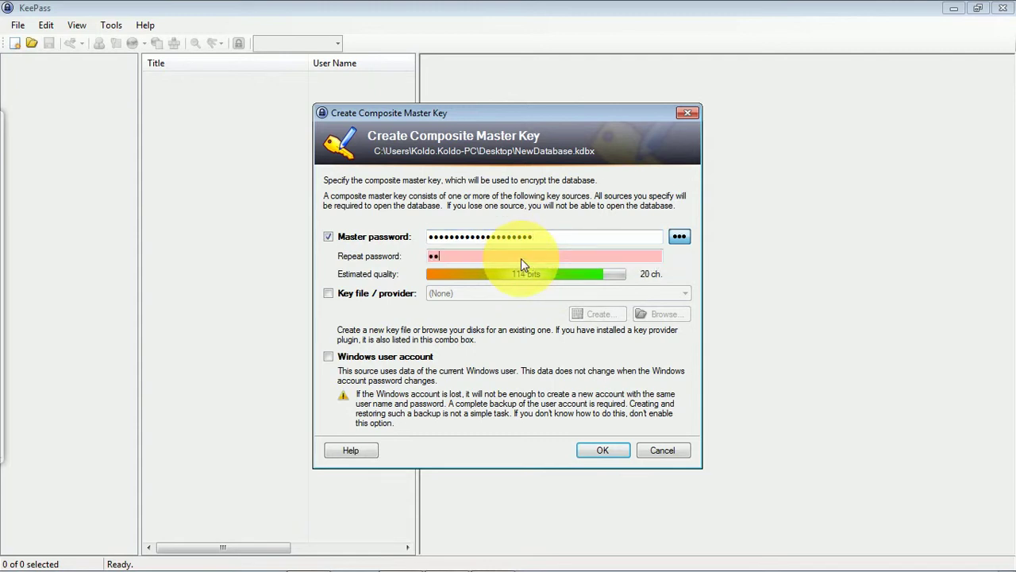
pyautogui.write('•••••••')
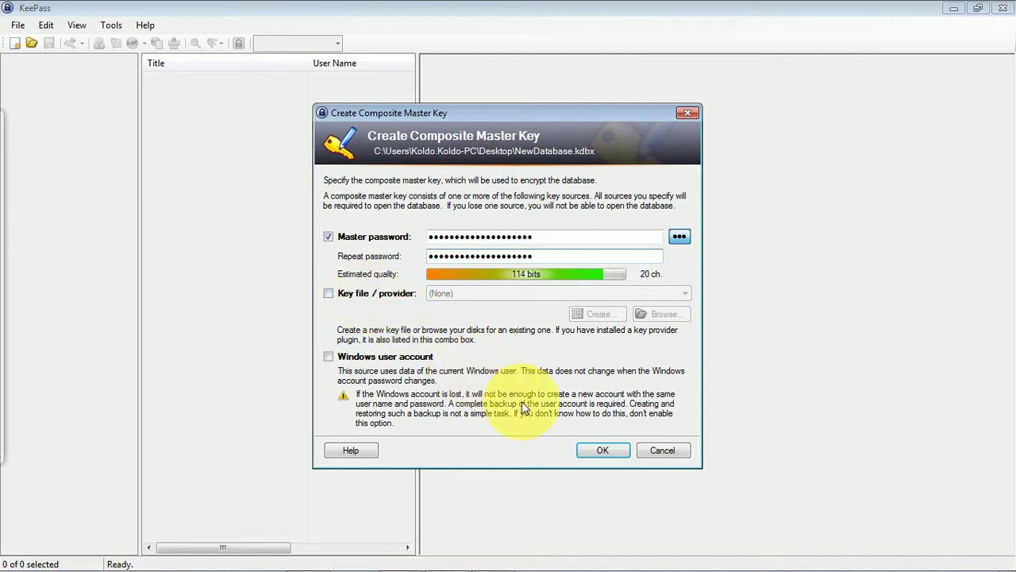
pyautogui.click(605, 451)
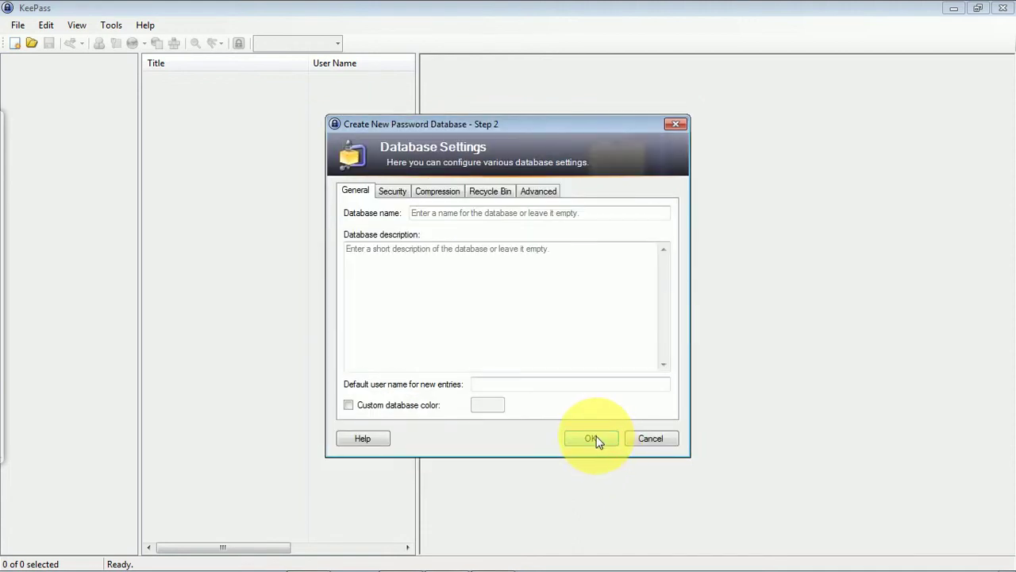
# Step: Accept the database settings unchanged and bring up KeePass's View menu
pyautogui.click(597, 441)
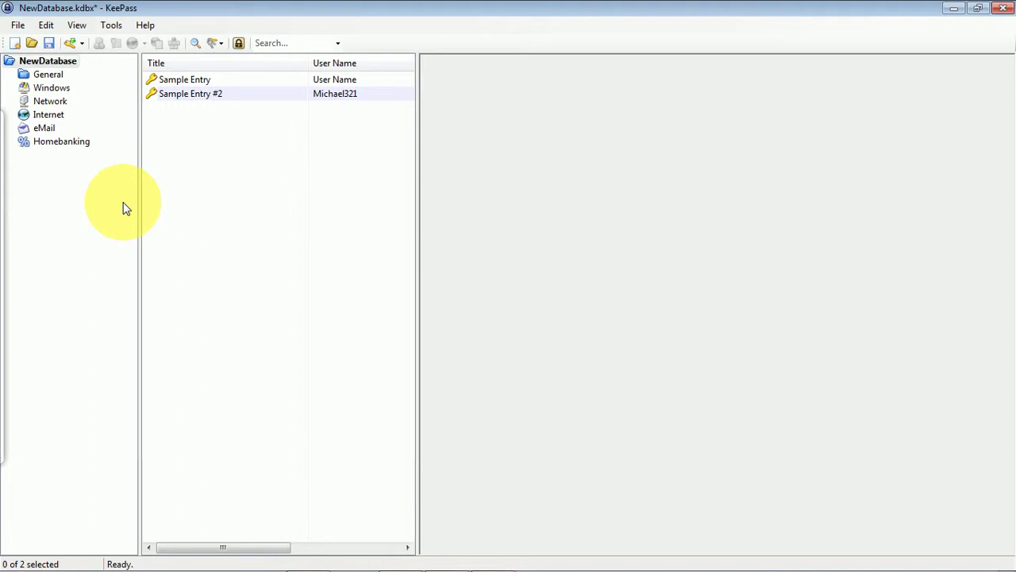
pyautogui.click(77, 27)
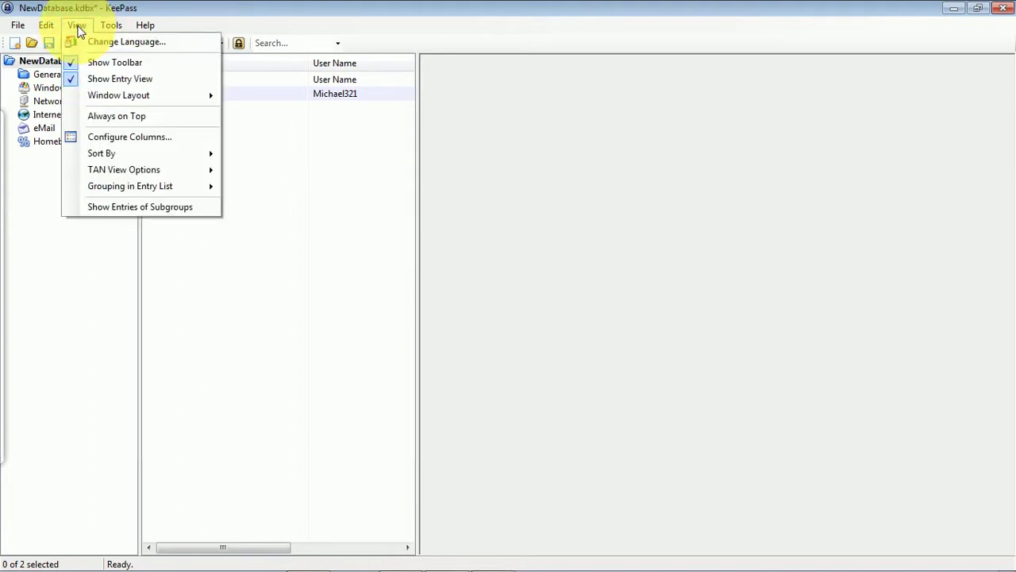
# Step: Open Change Language and follow 'Get more languages…' to the KeePass Translations page
pyautogui.click(112, 46)
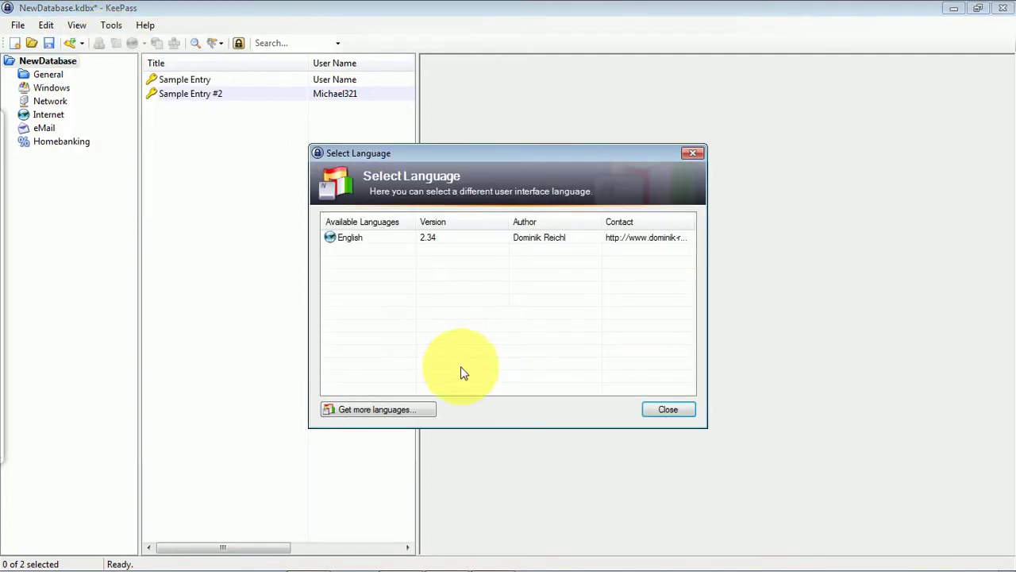
pyautogui.click(372, 408)
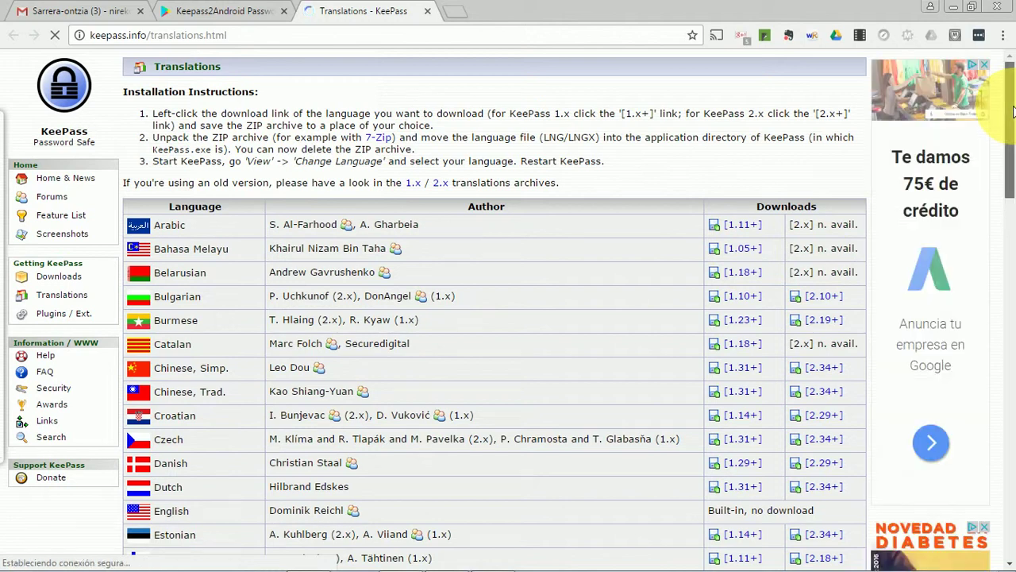
# Step: Download the Spanish [2.34+] translation from the translations table
pyautogui.scroll(-4, 1015, 156)
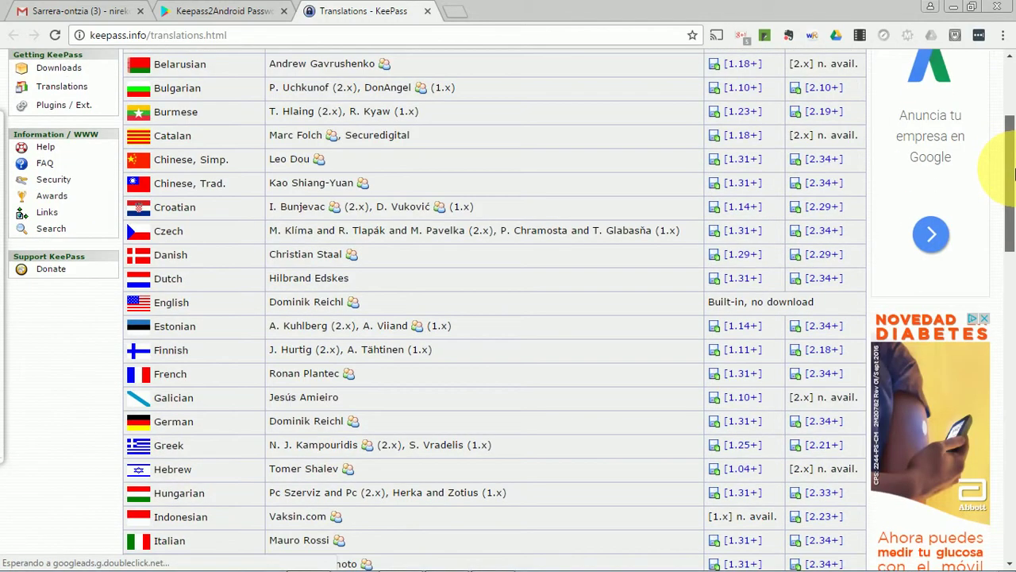
pyautogui.moveTo(1015, 190); pyautogui.dragTo(1015, 321)
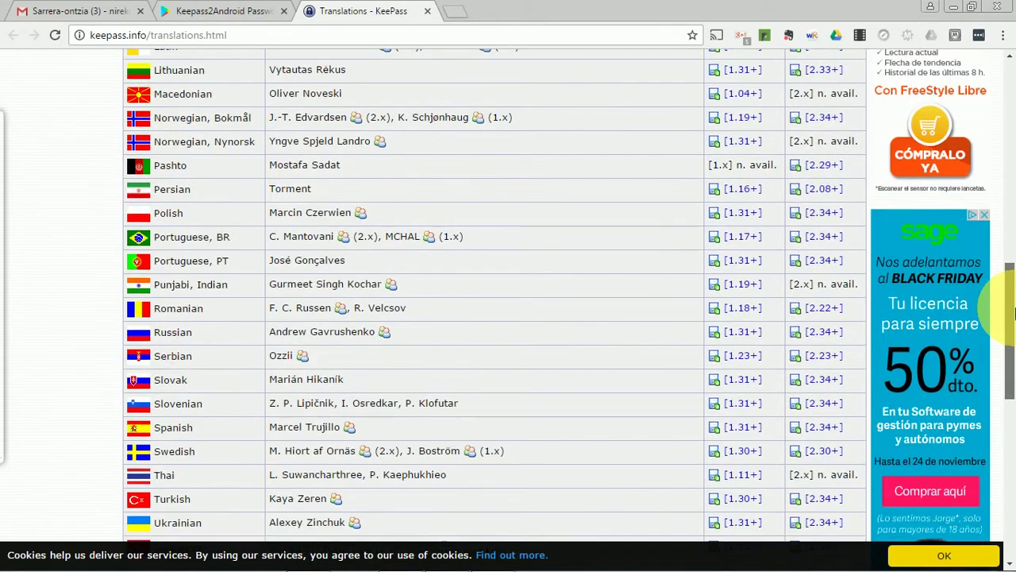
pyautogui.click(825, 433)
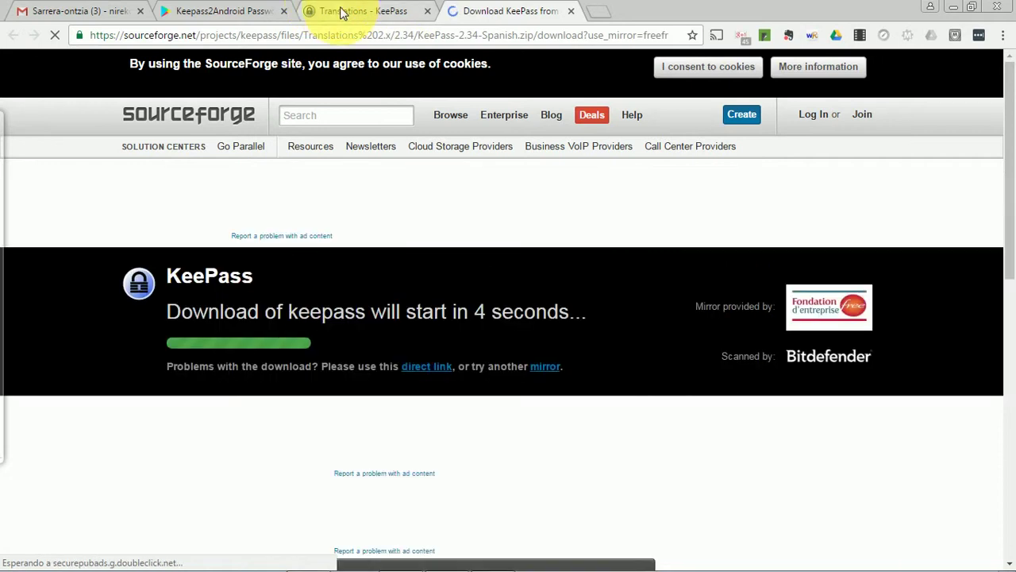
# Step: Back on the translations page, download the Spanish Manual
pyautogui.click(341, 11)
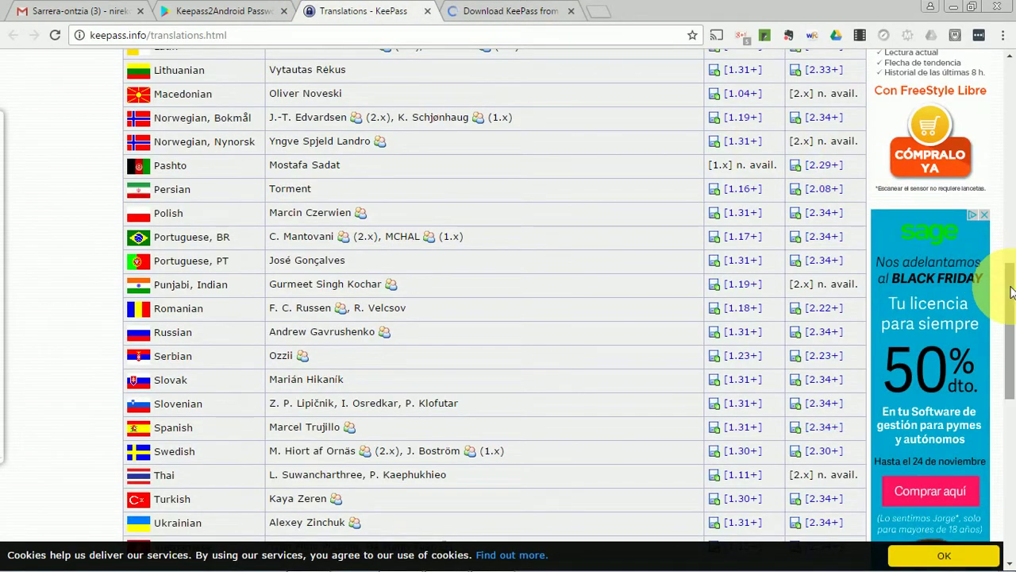
pyautogui.scroll(-3, 1012, 341)
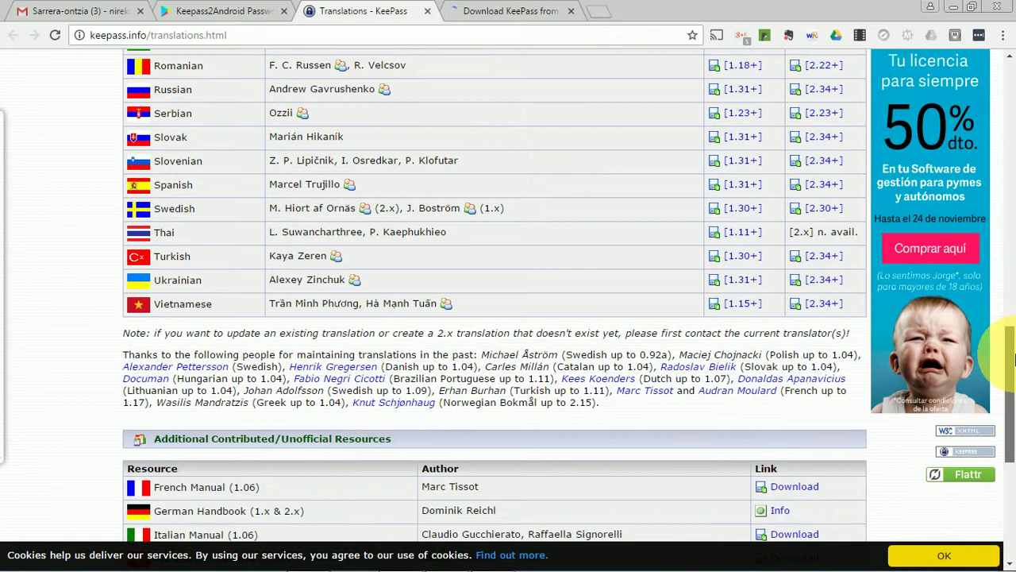
pyautogui.scroll(-3, 1010, 384)
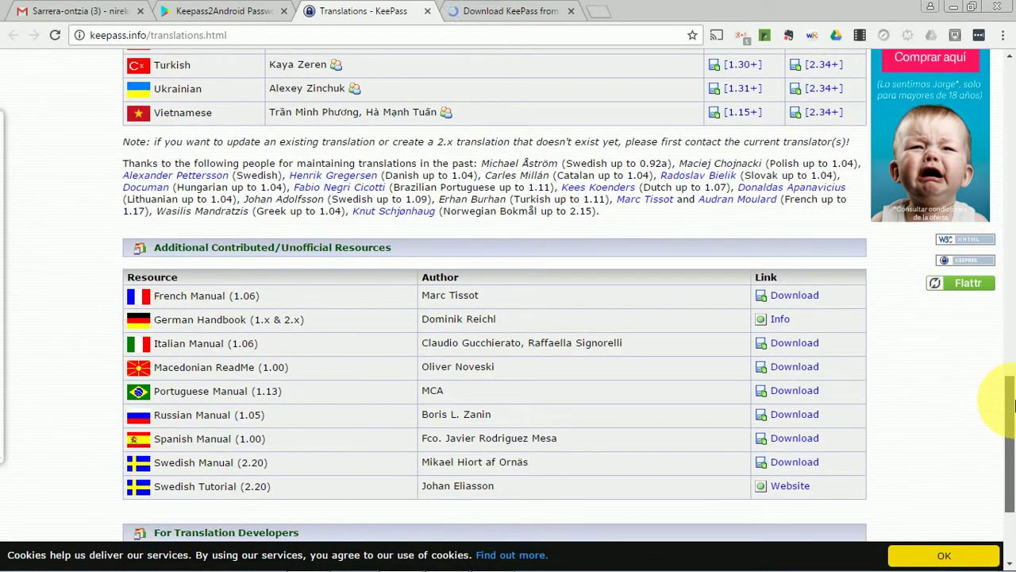
pyautogui.click(793, 439)
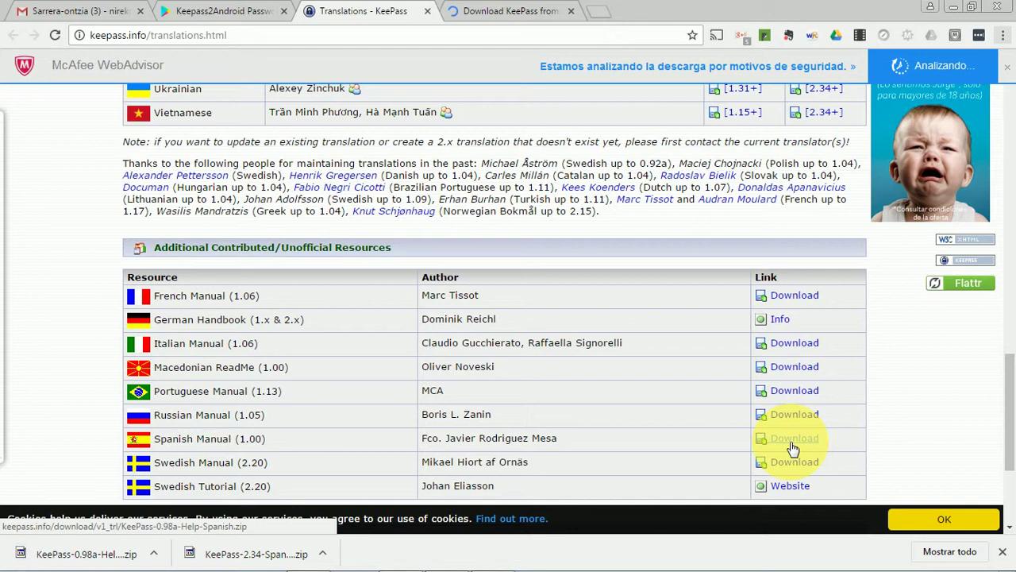
# Step: In Explorer's Descargas folder, extract KeePass-2.34-Spanish.zip here with 7-Zip
pyautogui.press('super+e')
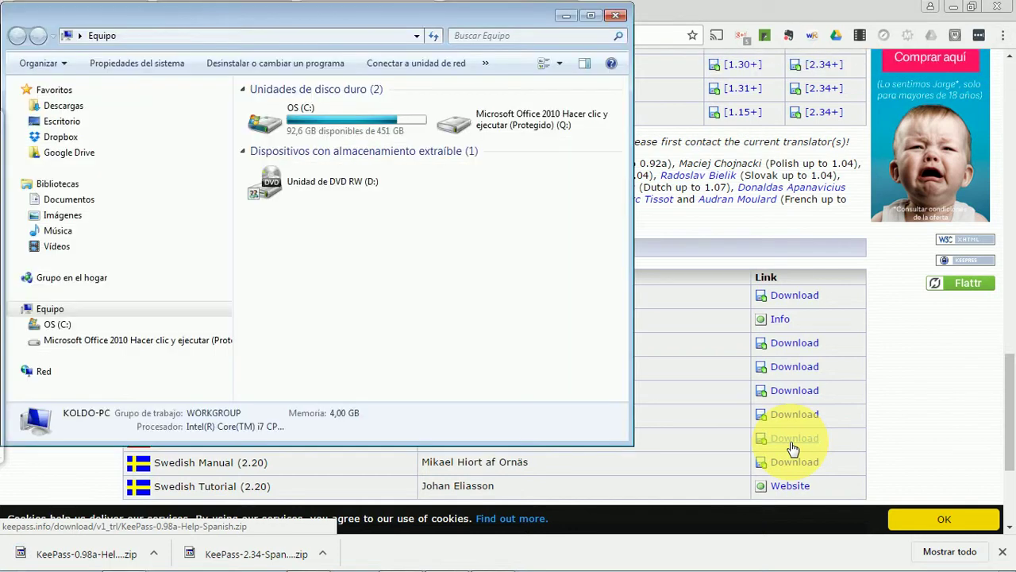
pyautogui.click(64, 111)
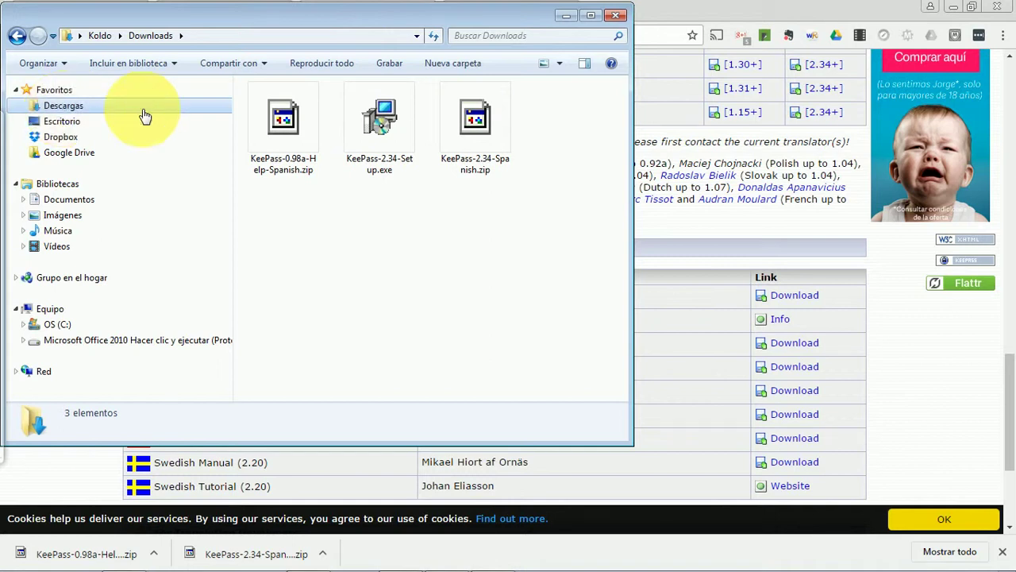
pyautogui.click(472, 129)
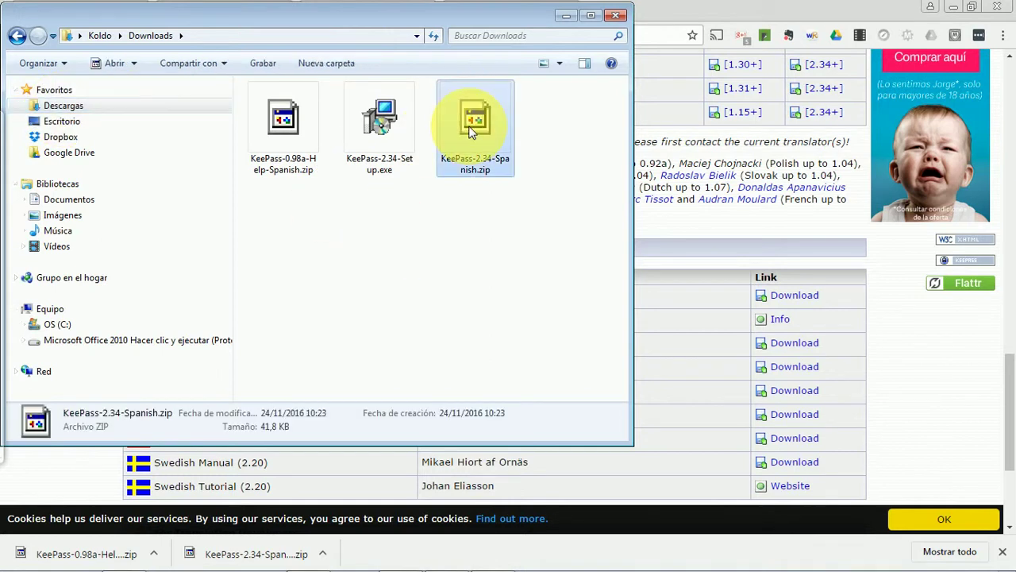
pyautogui.rightClick(471, 132)
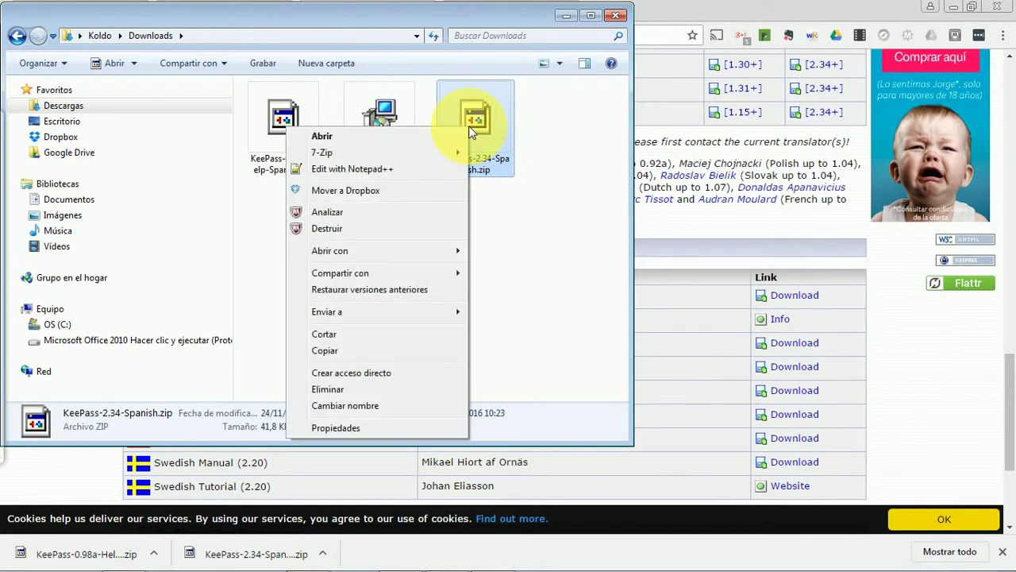
pyautogui.moveTo(361, 156)
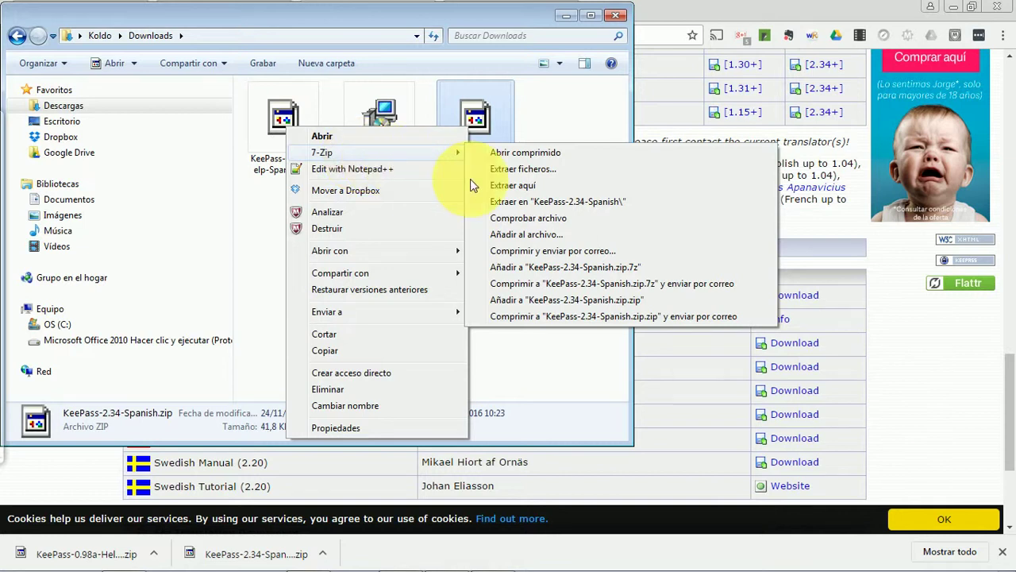
pyautogui.click(515, 187)
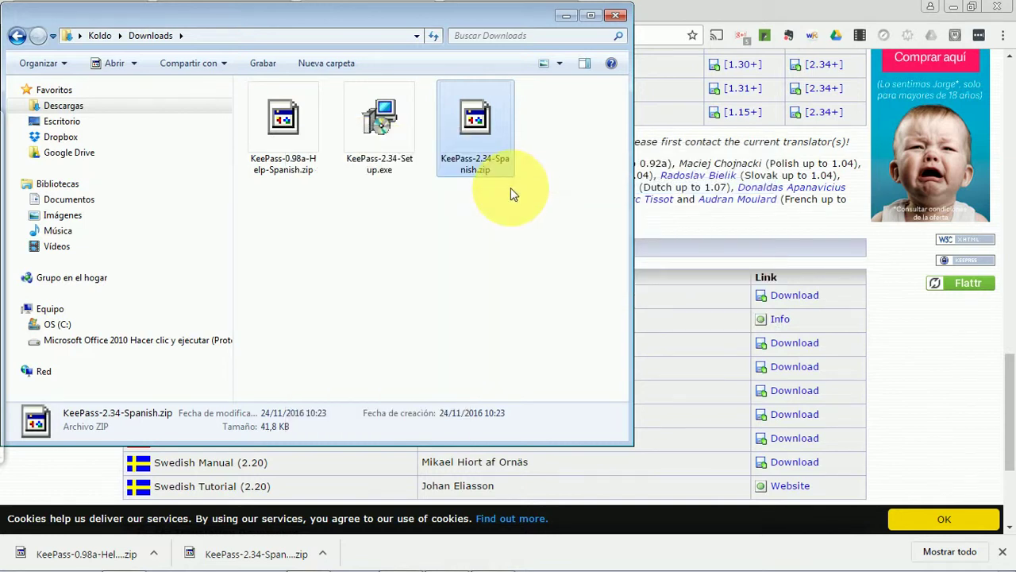
# Step: Extract KeePass-0.98a-Help-Spanish.zip here with 7-Zip as well
pyautogui.click(292, 118)
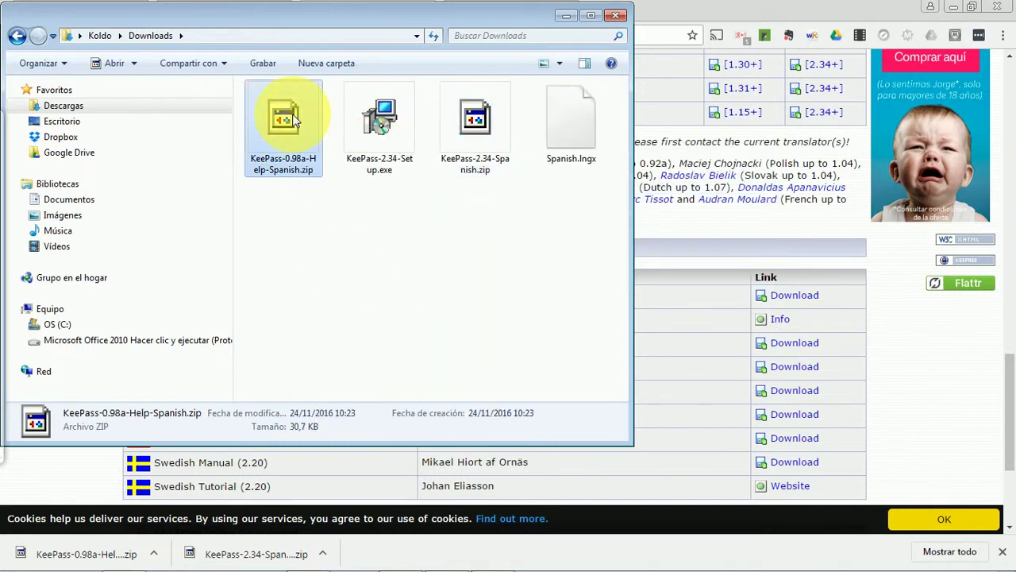
pyautogui.rightClick(292, 118)
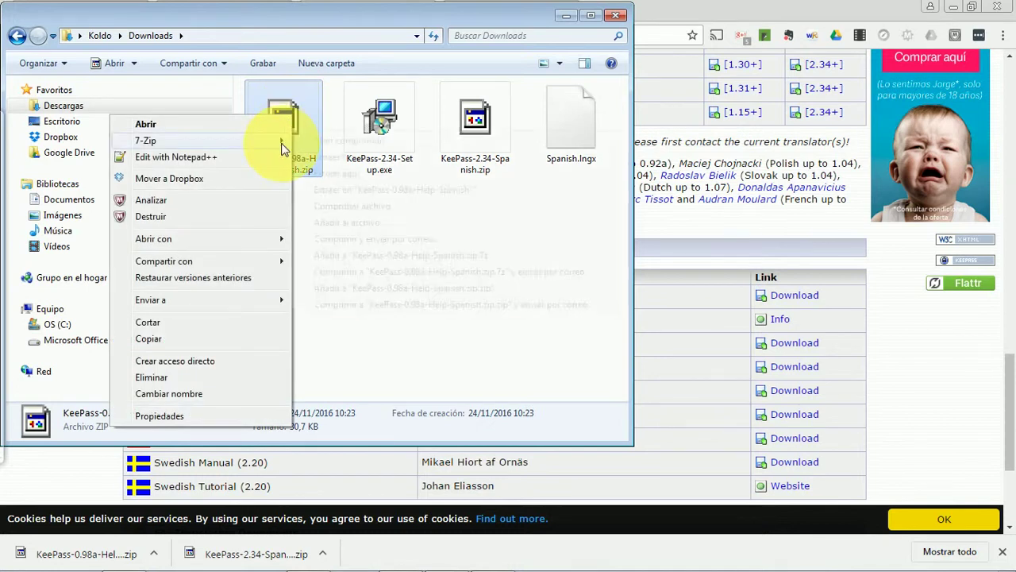
pyautogui.moveTo(283, 142)
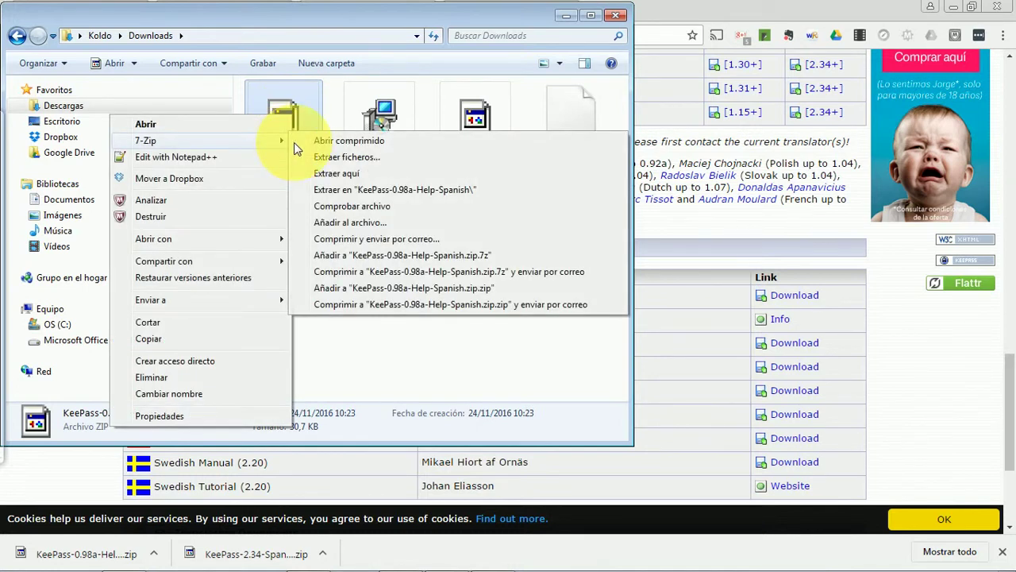
pyautogui.click(332, 176)
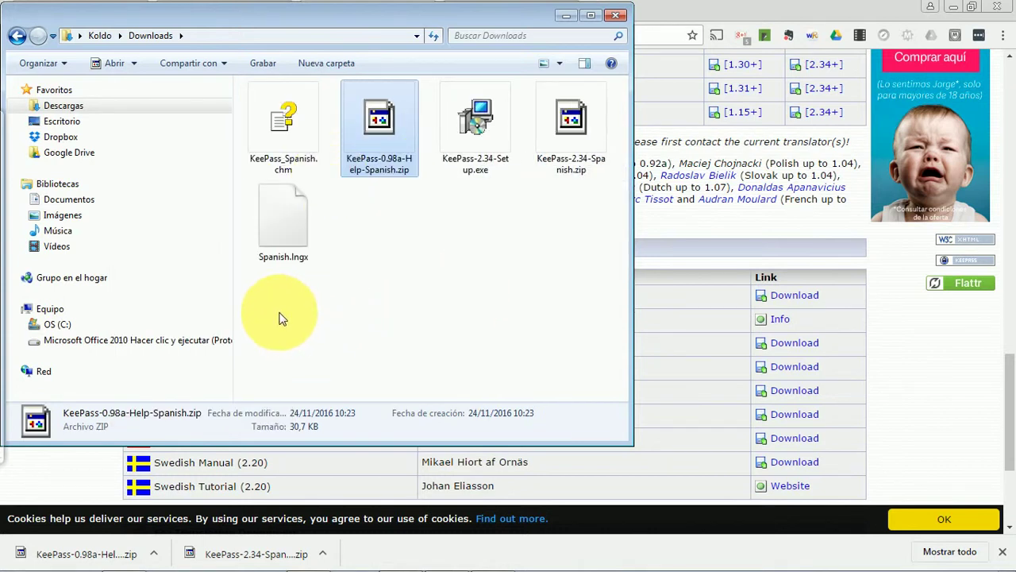
# Step: Move Spanish.lngx and KeePass_Spanish.chm into C:\Archivos de programa (x86)\KeePass Password Safe 2, granting admin permission
pyautogui.moveTo(253, 313); pyautogui.dragTo(252, 117)
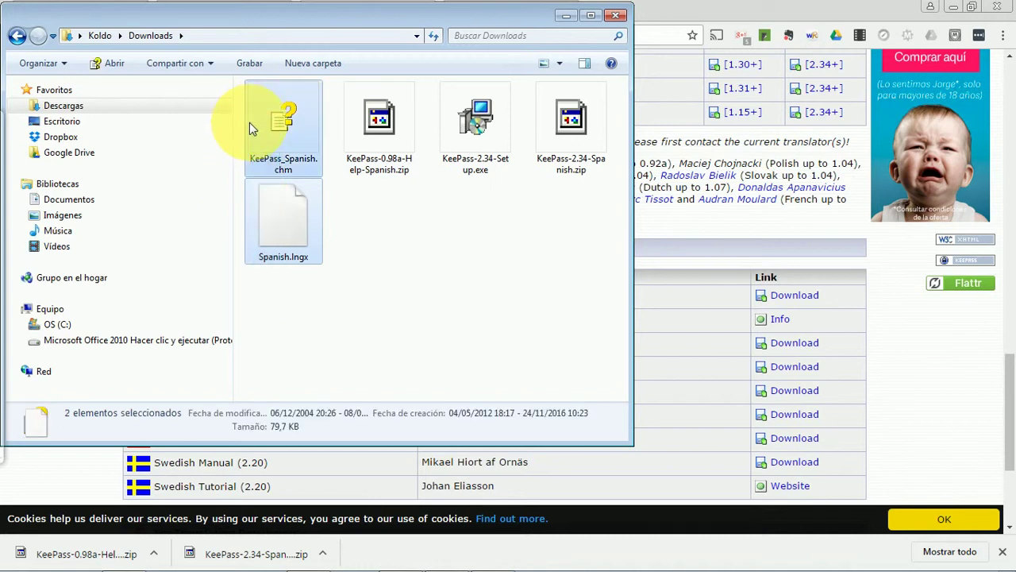
pyautogui.click(22, 326)
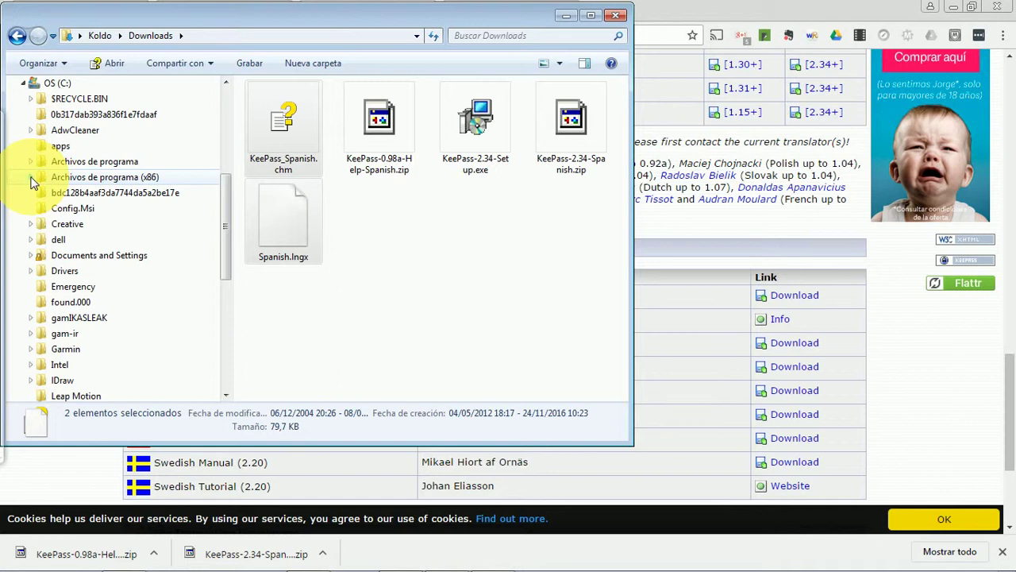
pyautogui.click(31, 178)
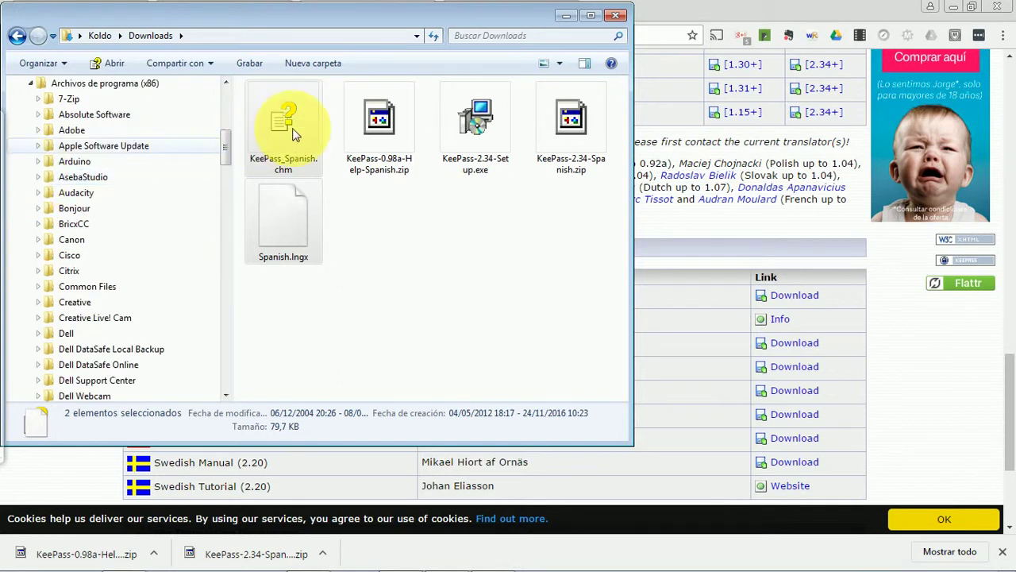
pyautogui.moveTo(227, 144); pyautogui.dragTo(236, 191)
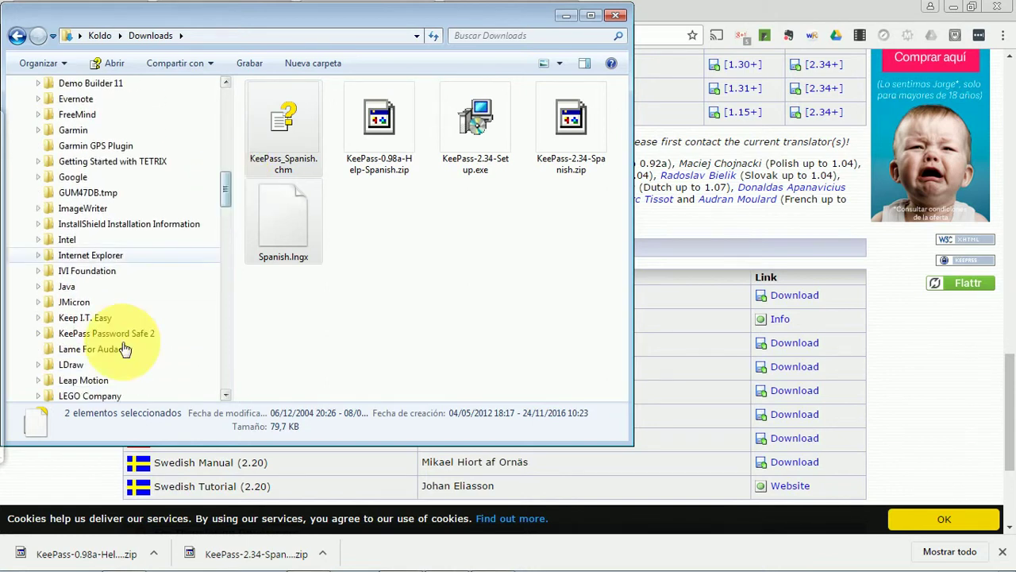
pyautogui.moveTo(282, 222); pyautogui.dragTo(133, 337)
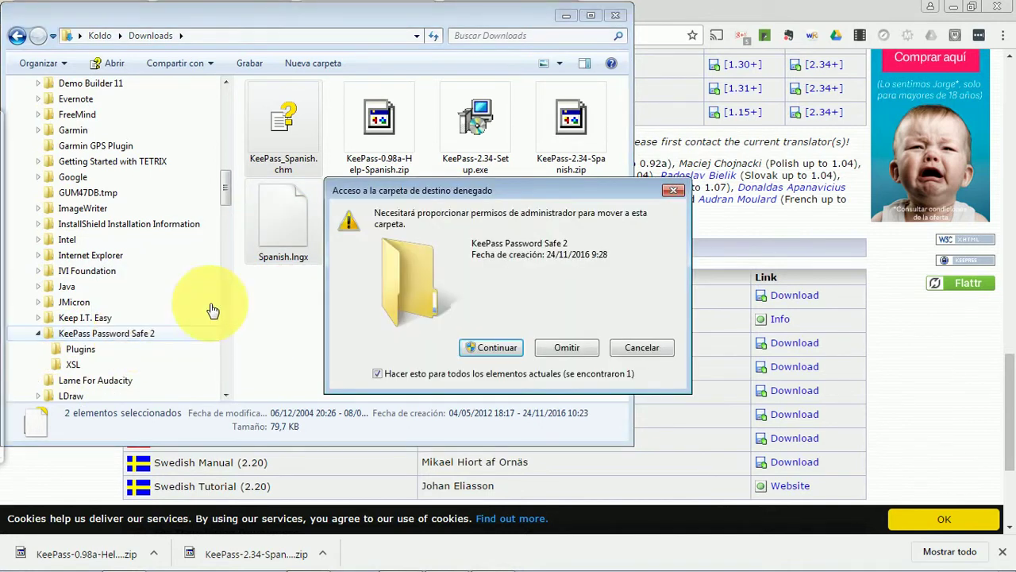
pyautogui.click(505, 344)
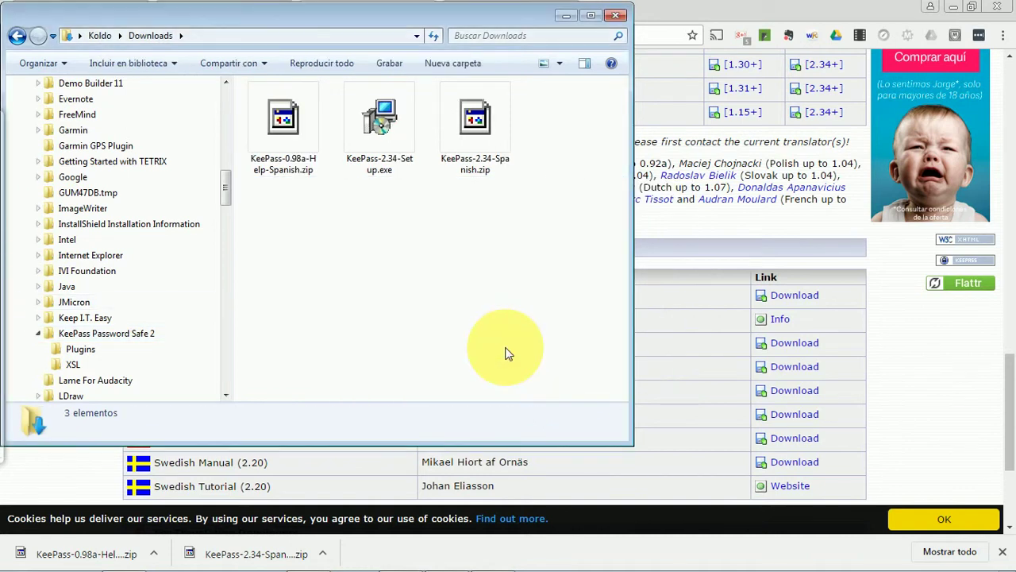
pyautogui.hotkey('alt', 'Tab')
pyautogui.press('Tab')
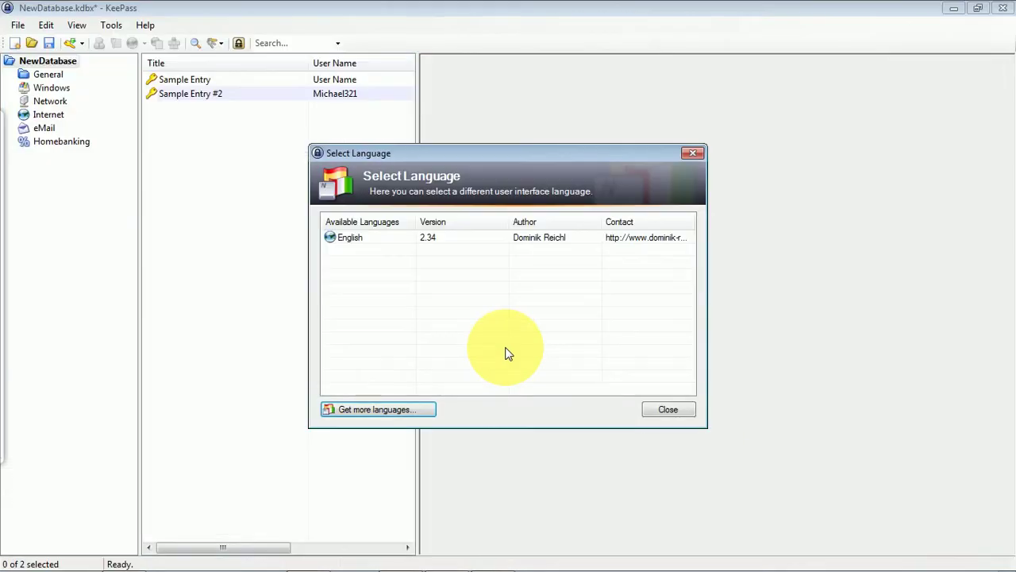
# Step: Close the language chooser, exit KeePass via File > Exit, and close Chrome
pyautogui.click(673, 408)
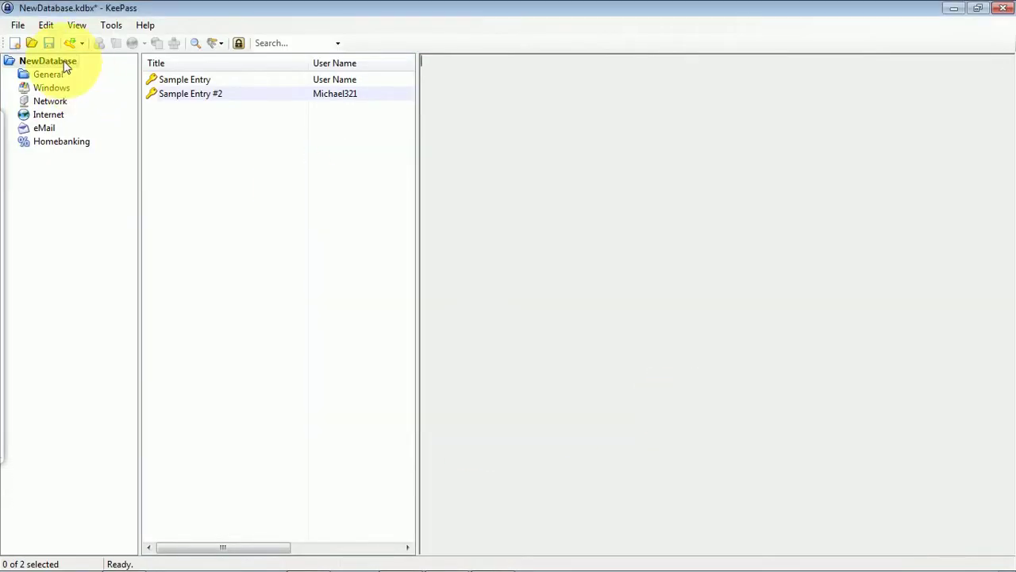
pyautogui.click(20, 27)
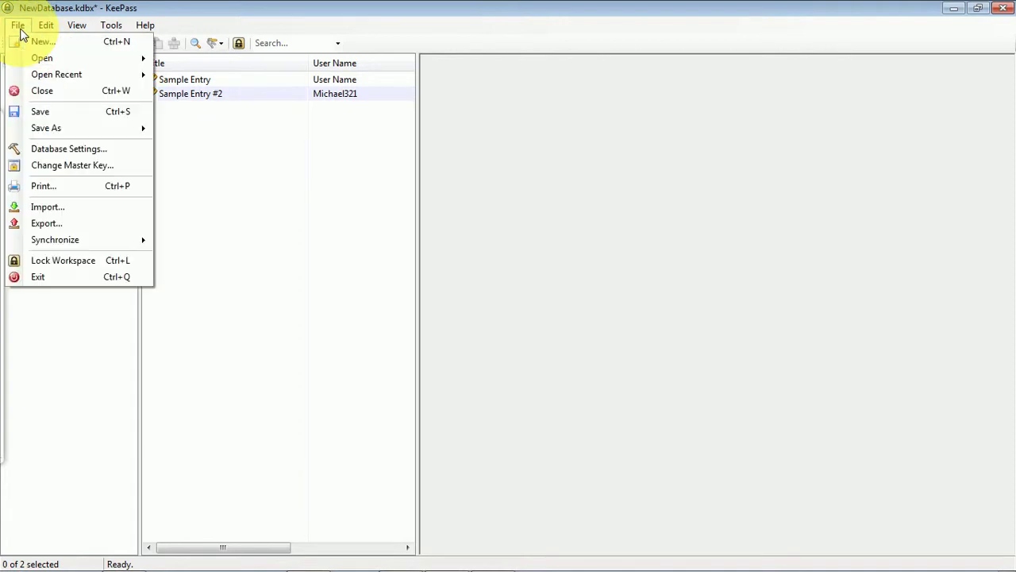
pyautogui.click(71, 282)
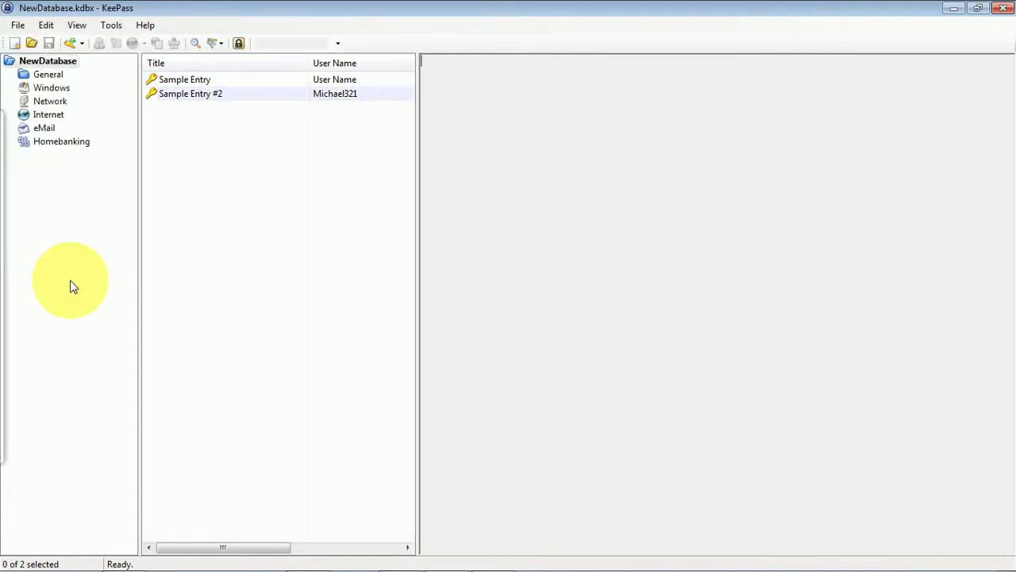
pyautogui.click(997, 6)
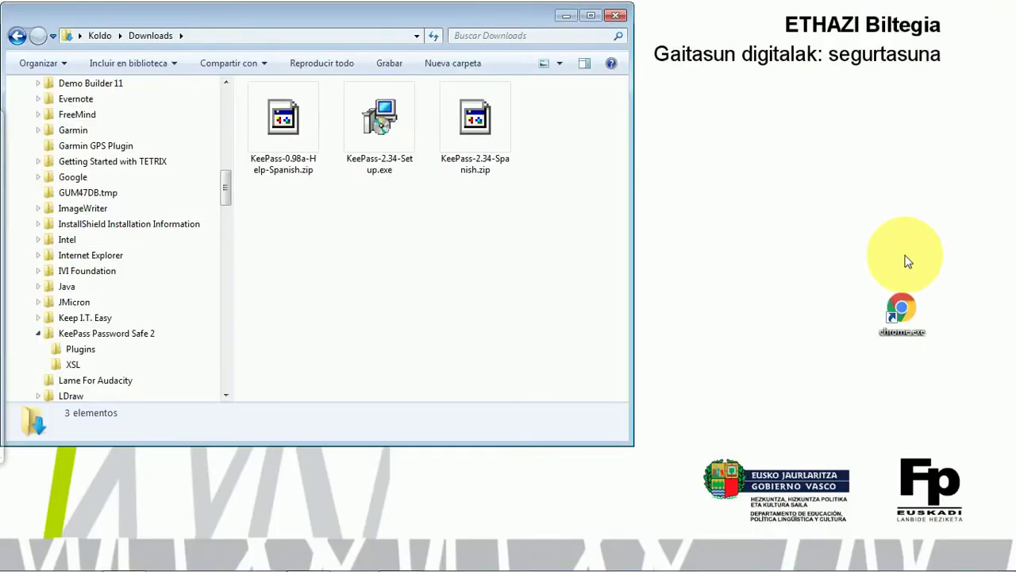
# Step: Relaunch KeePass from the desktop shortcut and unlock NewDatabase with its master password
pyautogui.click(616, 16)
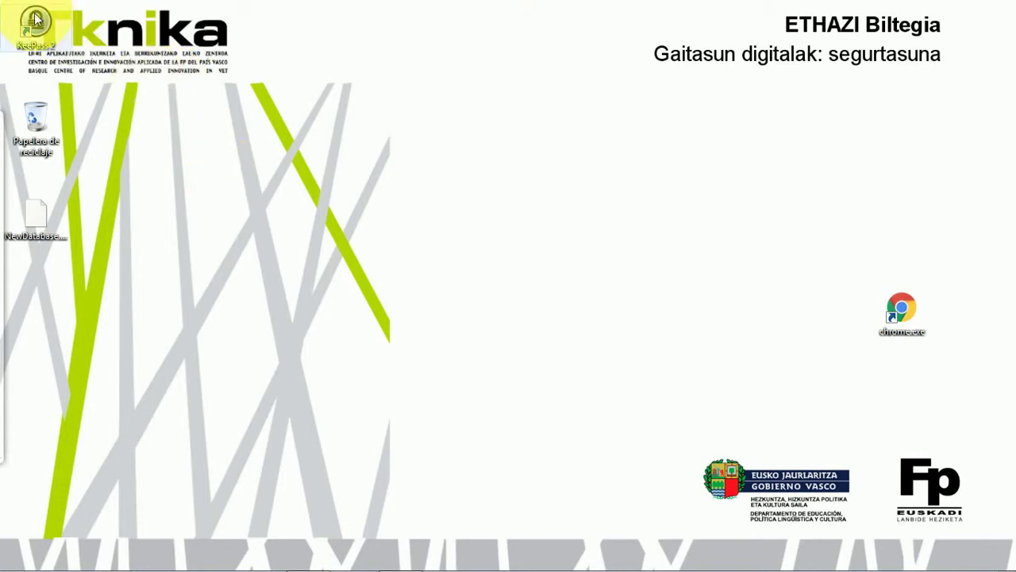
pyautogui.moveTo(33, 24); pyautogui.dragTo(691, 312)
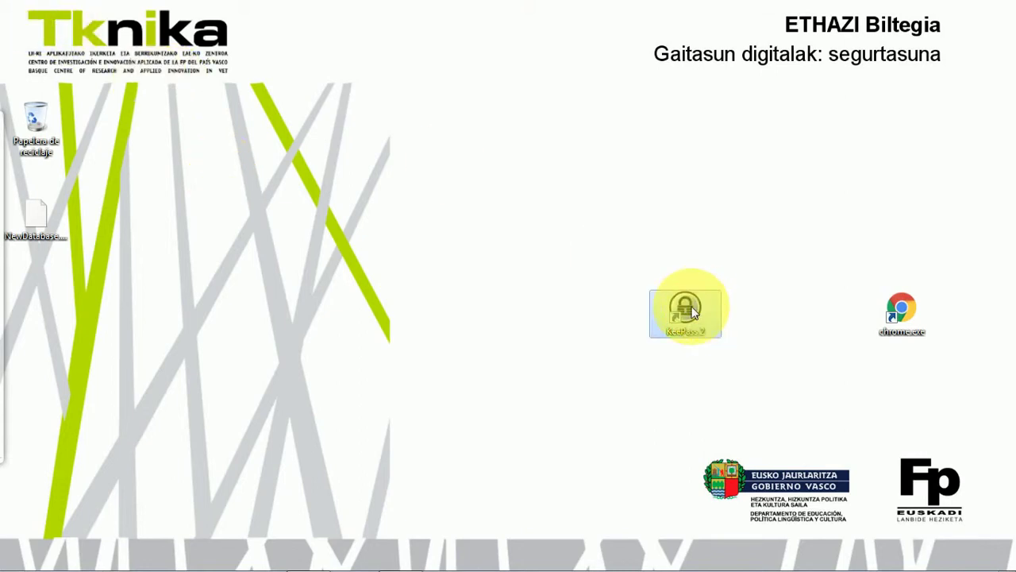
pyautogui.doubleClick(688, 311)
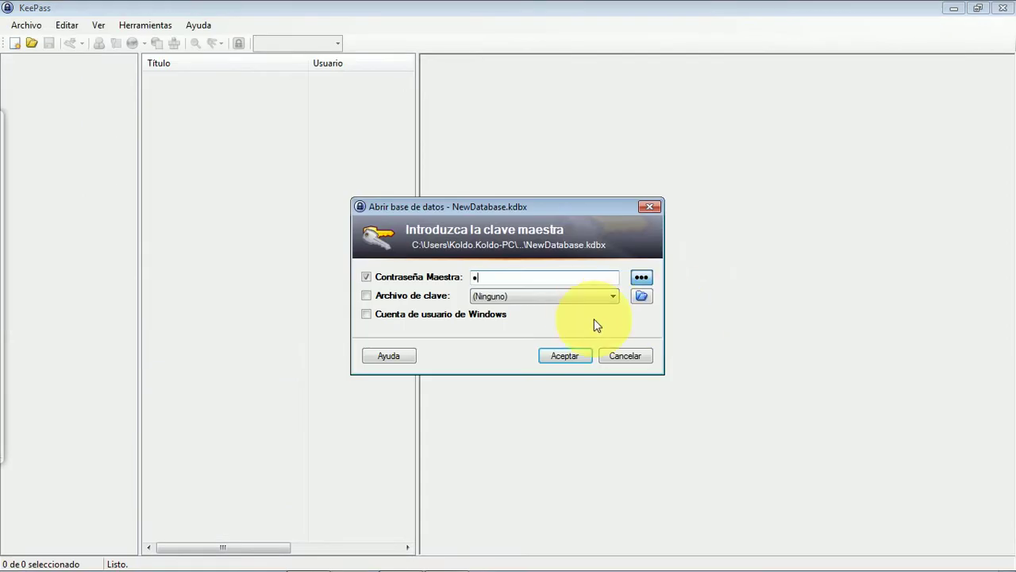
pyautogui.write('••••••••••••••••••••')
pyautogui.click(562, 358)
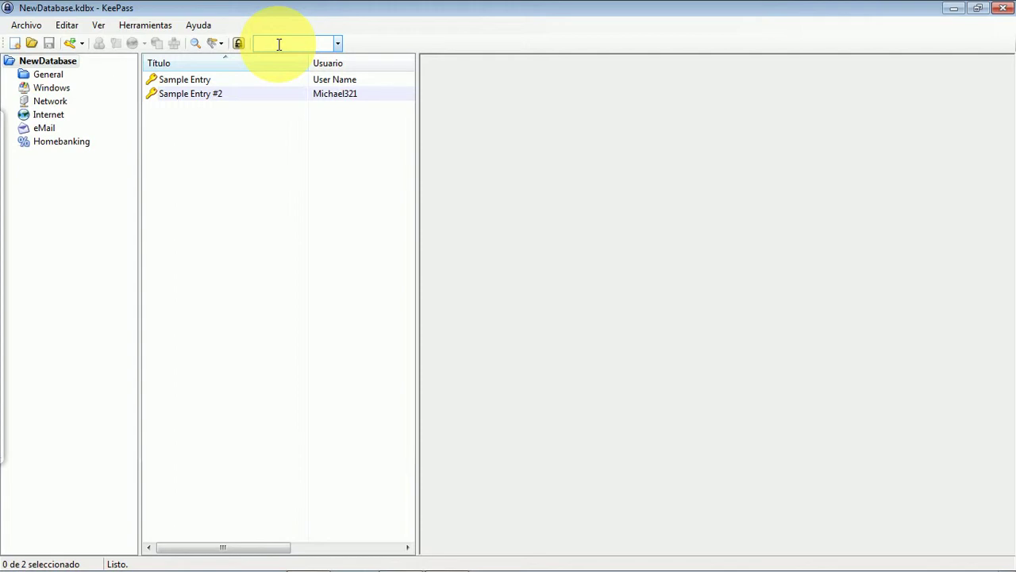
# Step: Create a 'Cuentas del trabajo' group under NewDatabase with icon 5 and select it
pyautogui.rightClick(45, 68)
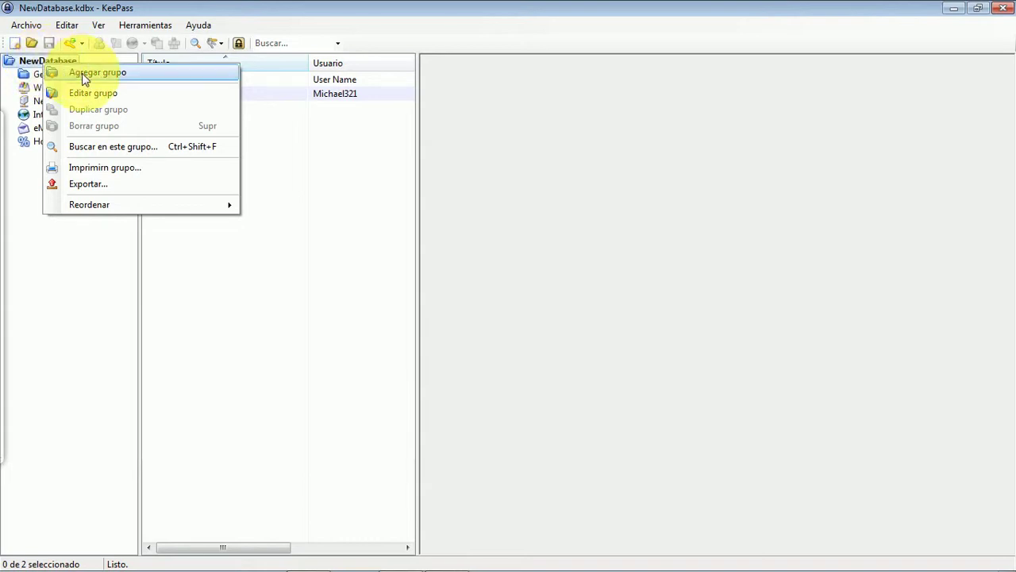
pyautogui.click(82, 73)
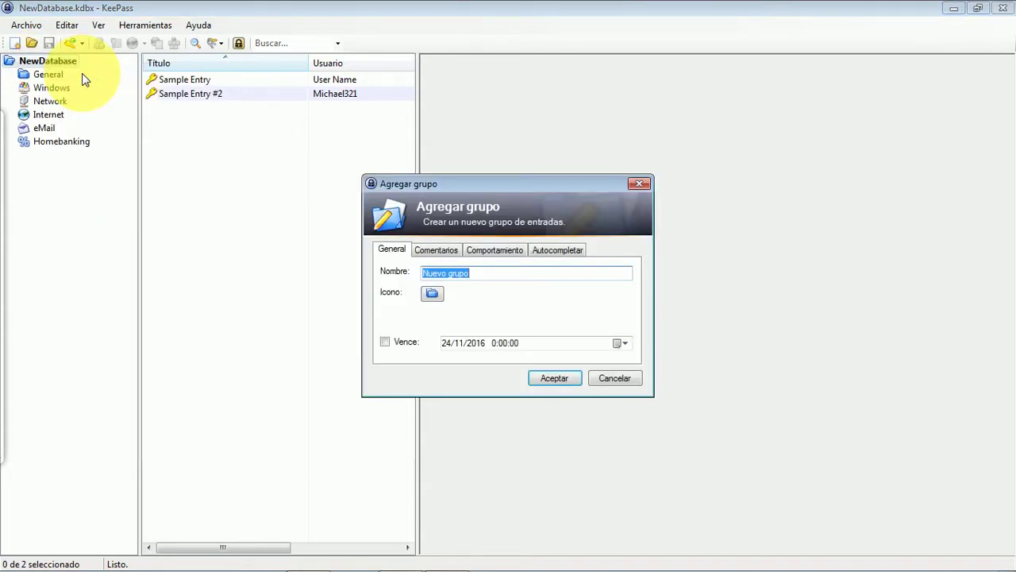
pyautogui.write('Cuentas del trabajo')
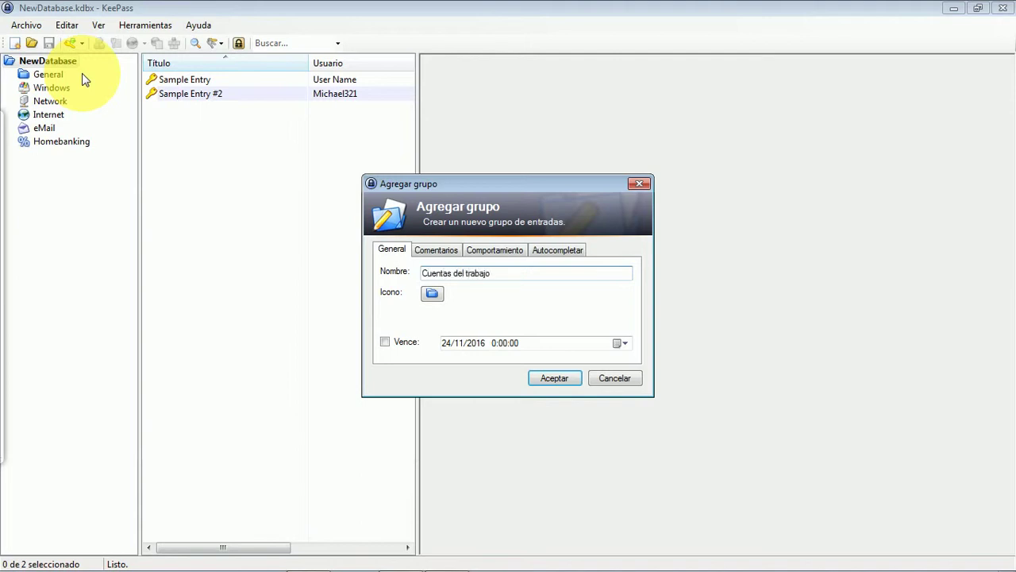
pyautogui.click(437, 292)
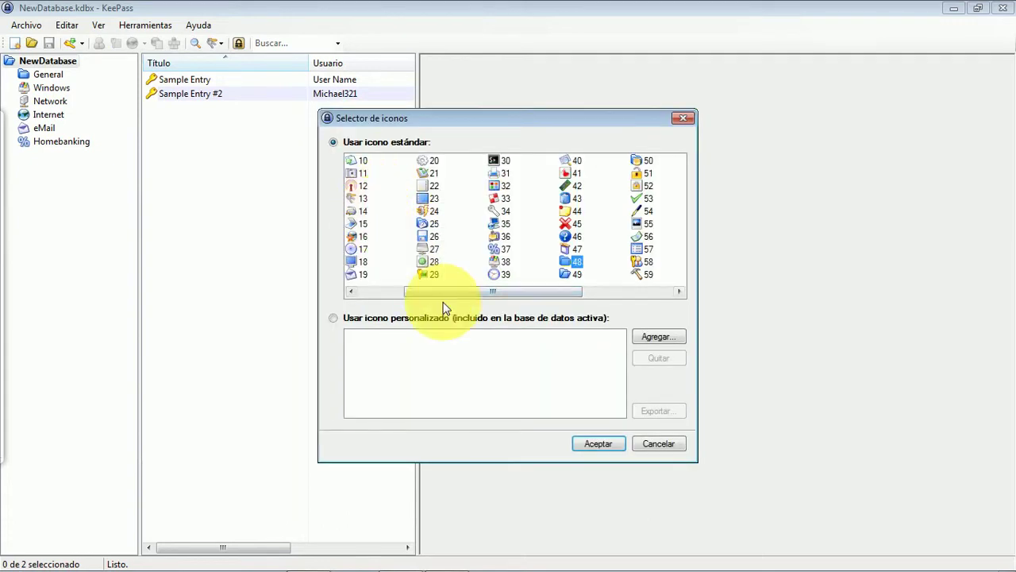
pyautogui.moveTo(441, 290); pyautogui.dragTo(381, 288)
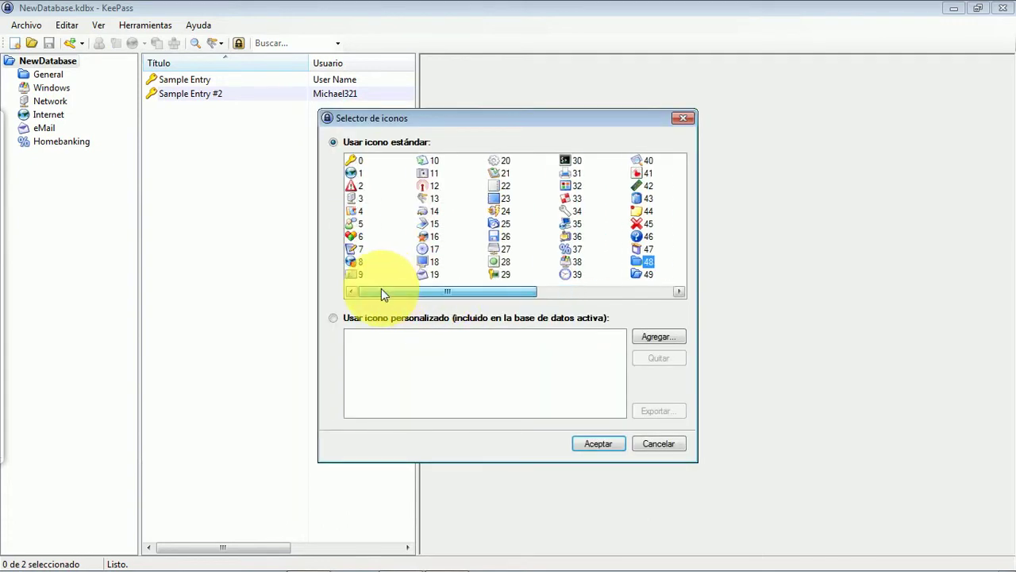
pyautogui.click(355, 225)
pyautogui.click(599, 443)
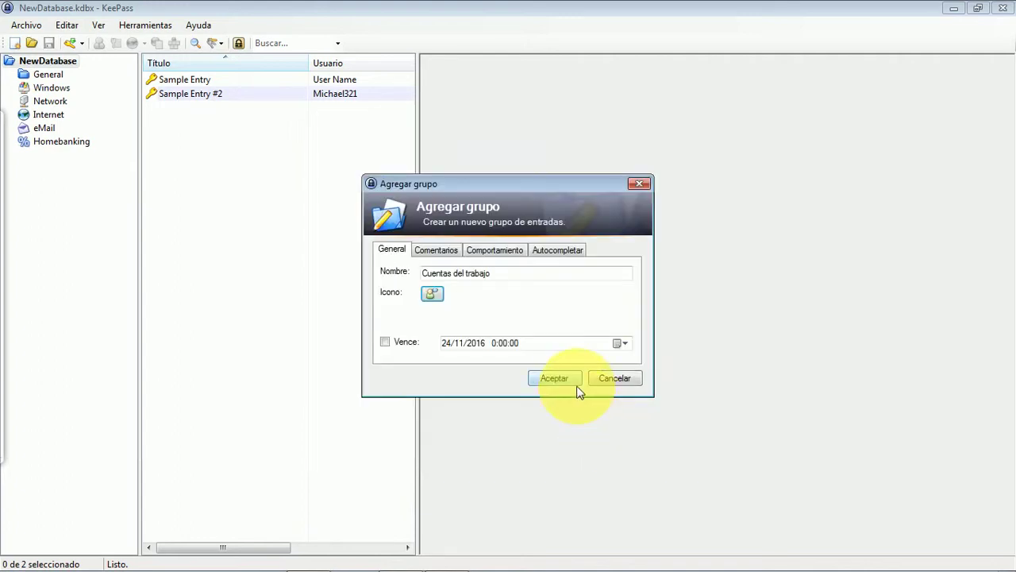
pyautogui.click(577, 383)
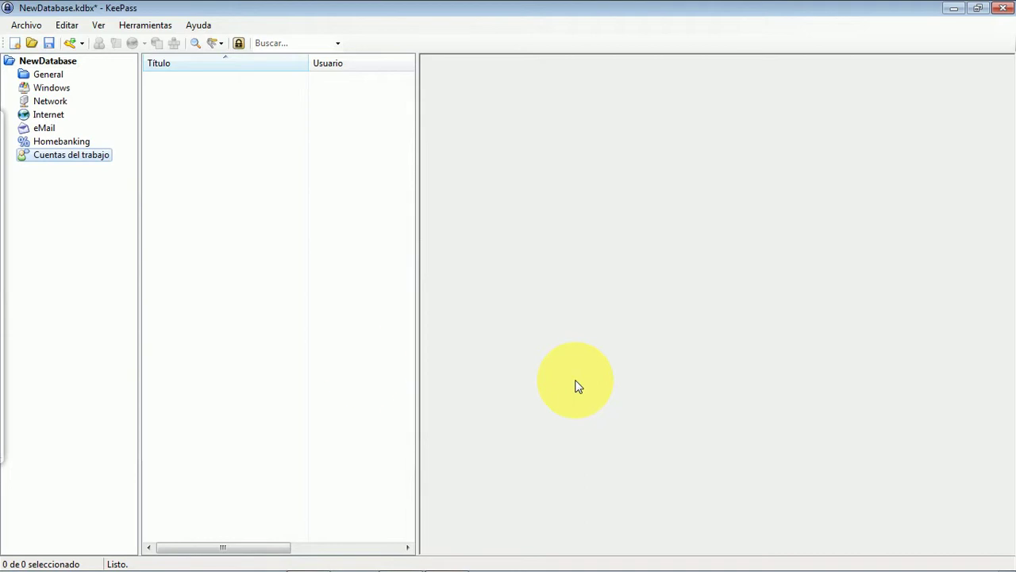
pyautogui.click(72, 156)
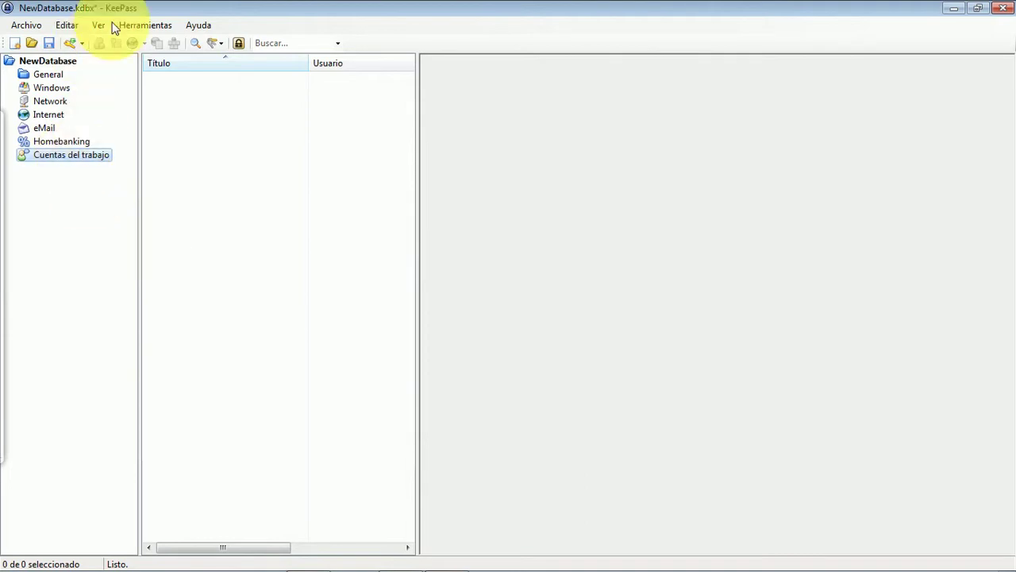
# Step: Add a 'Viajes' group under NewDatabase using icon 8
pyautogui.rightClick(45, 60)
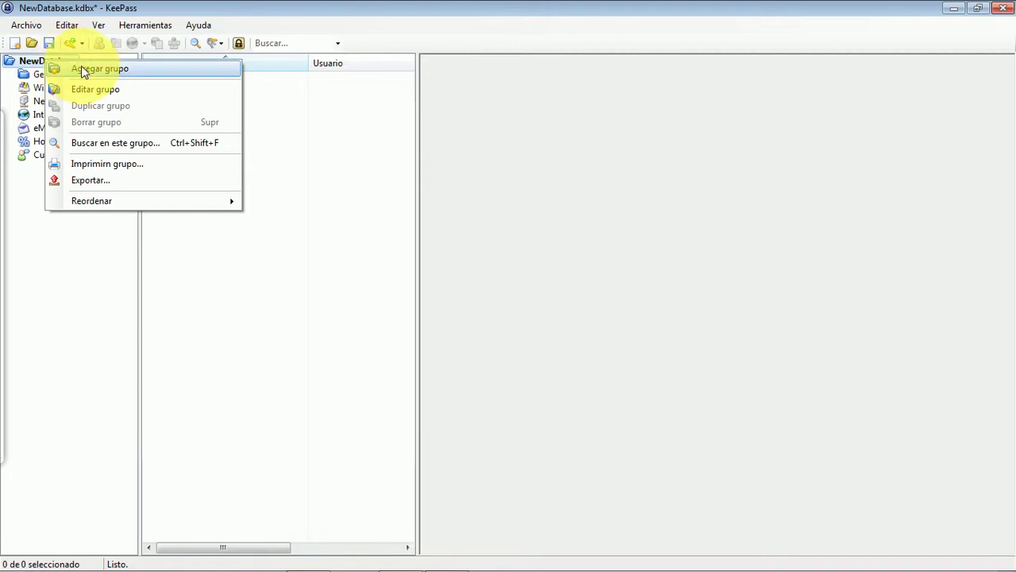
pyautogui.click(84, 69)
pyautogui.write('Vi')
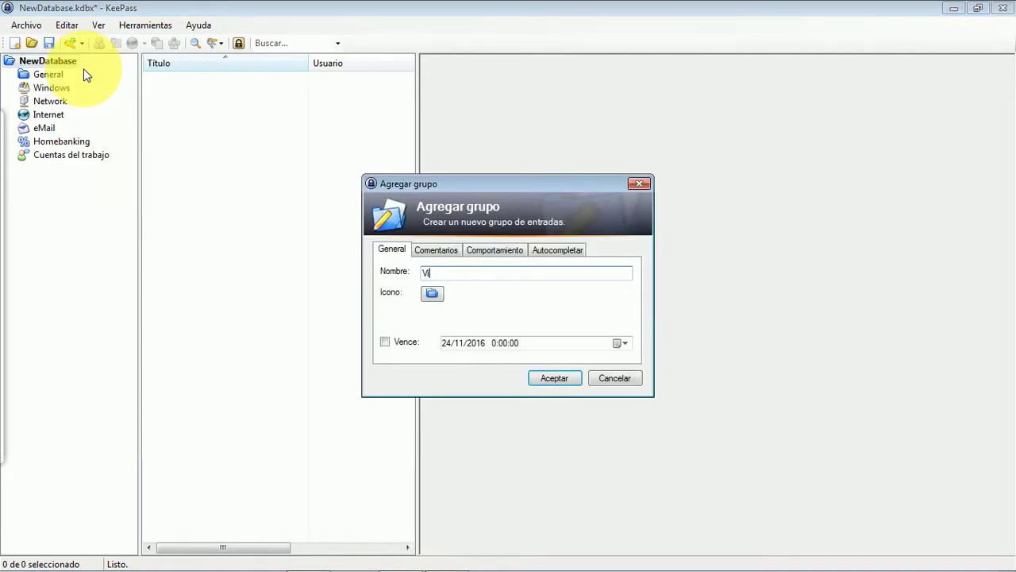
pyautogui.write('ajes')
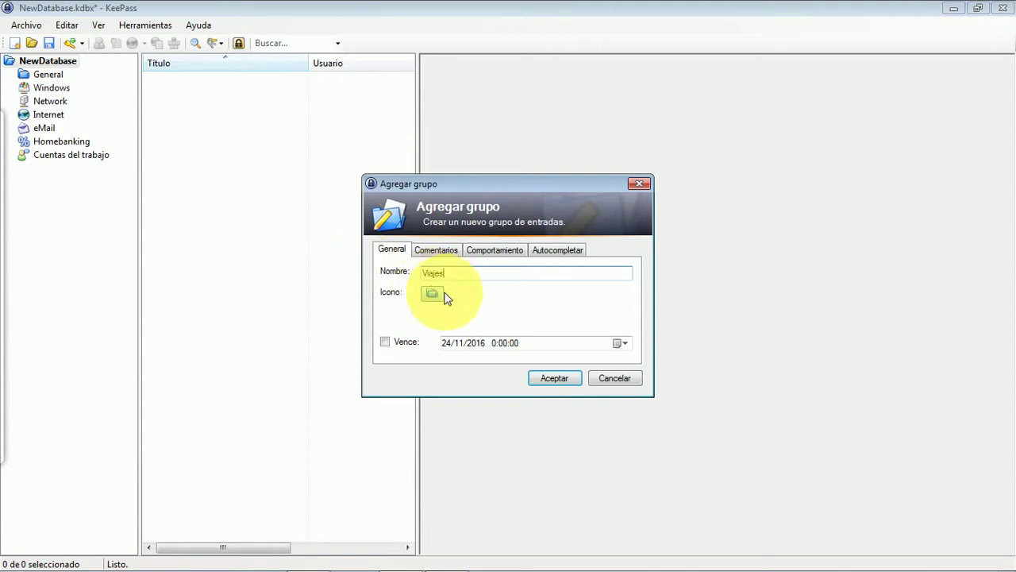
pyautogui.click(433, 293)
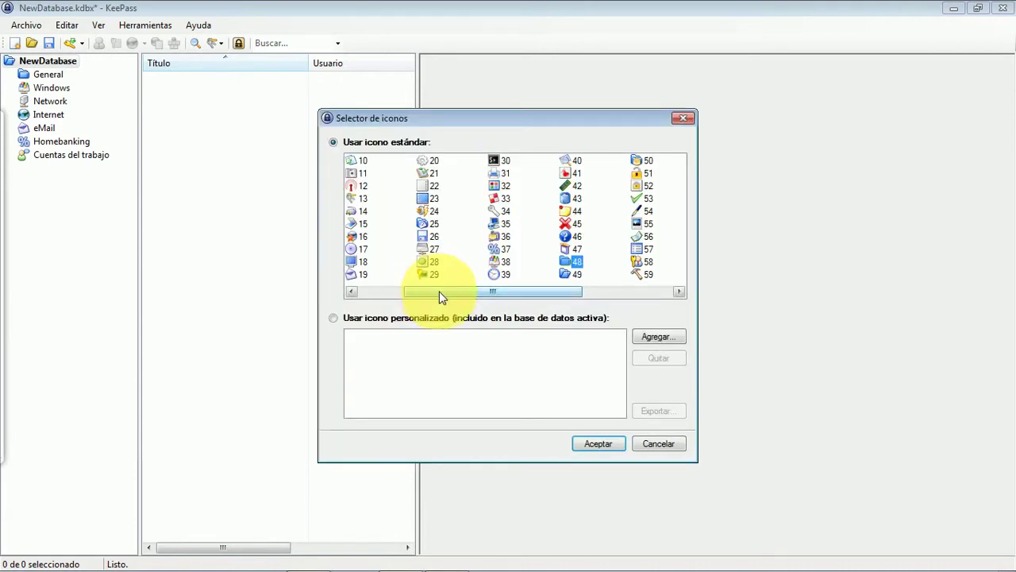
pyautogui.moveTo(441, 293); pyautogui.dragTo(353, 294)
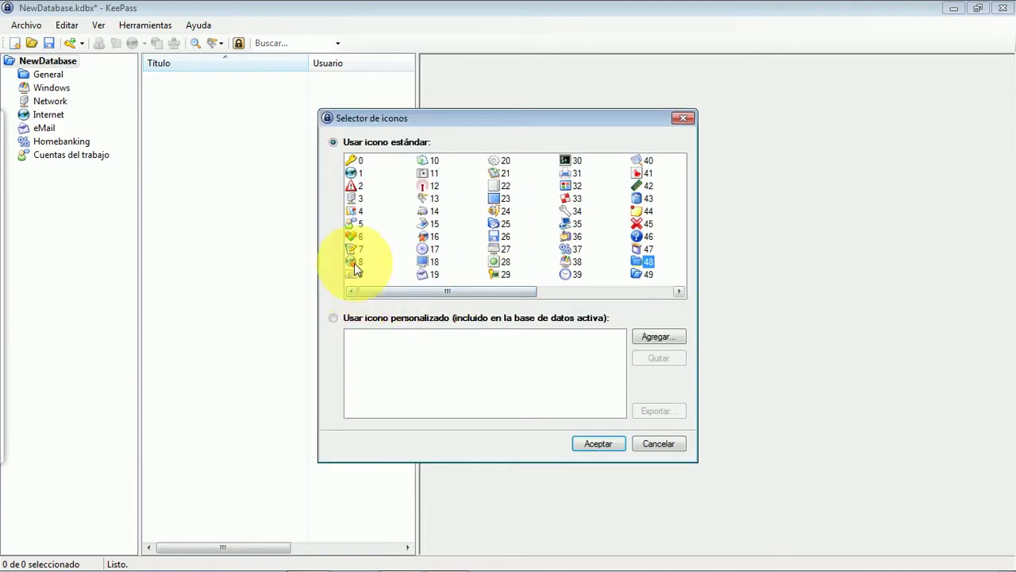
pyautogui.click(354, 262)
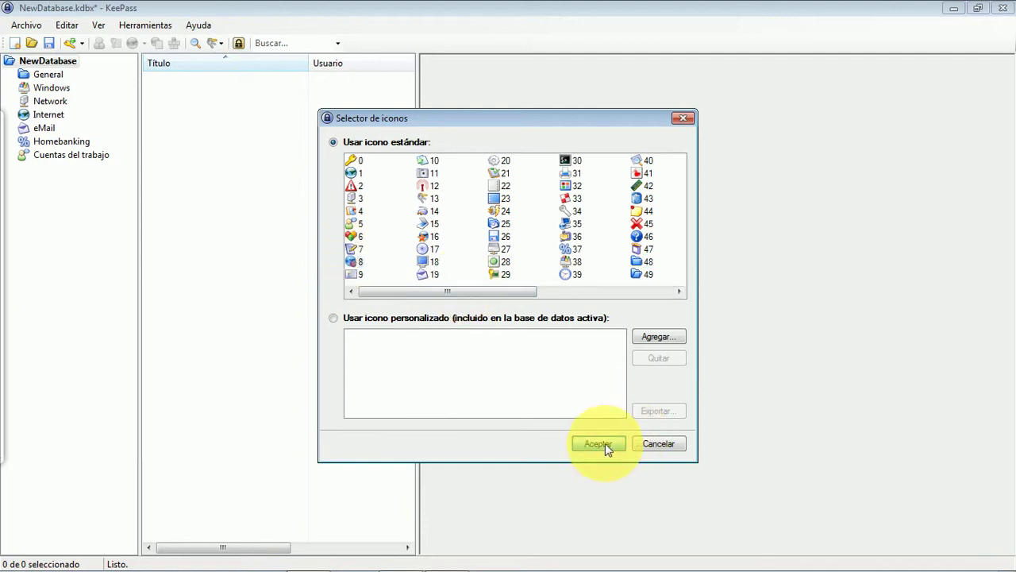
pyautogui.click(605, 444)
pyautogui.click(555, 379)
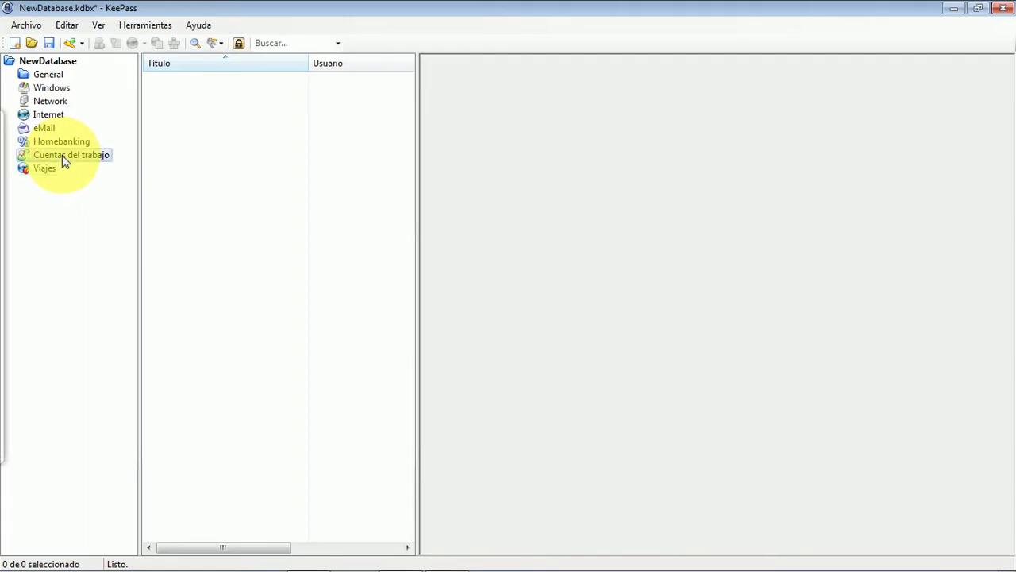
# Step: Open Sample Entry #2, briefly reveal its password in plain text, then close it unchanged
pyautogui.click(44, 62)
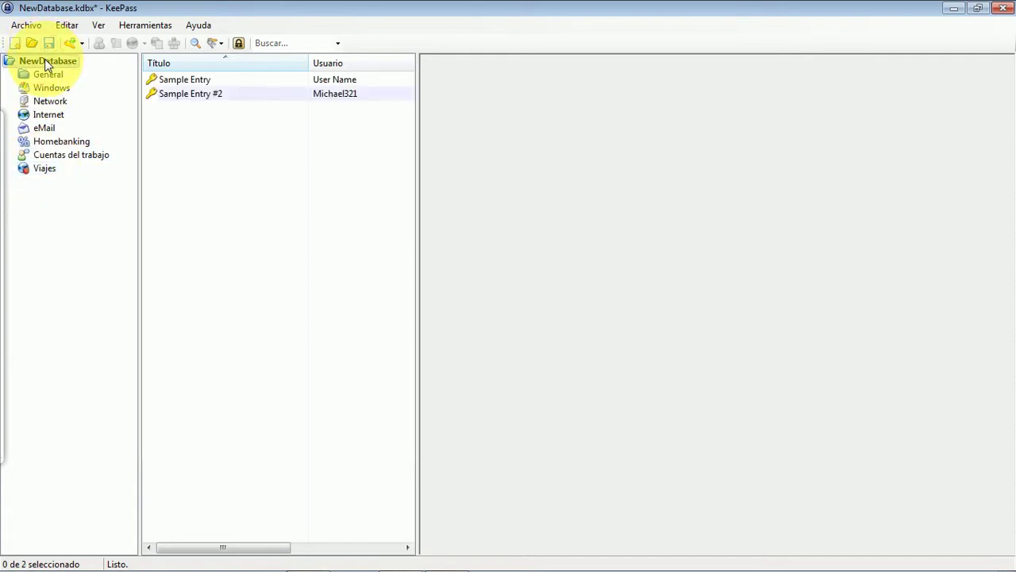
pyautogui.doubleClick(189, 96)
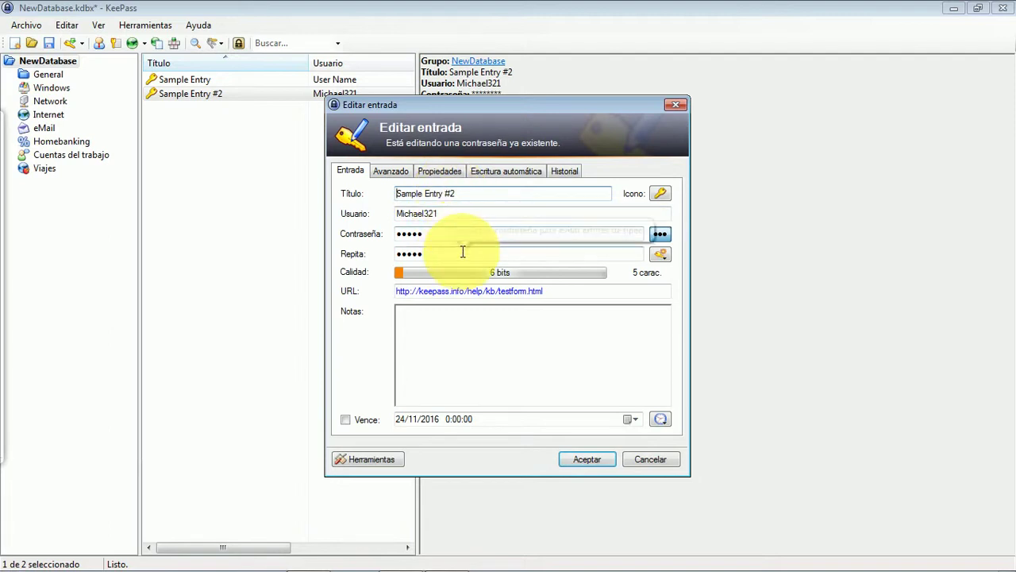
pyautogui.click(660, 235)
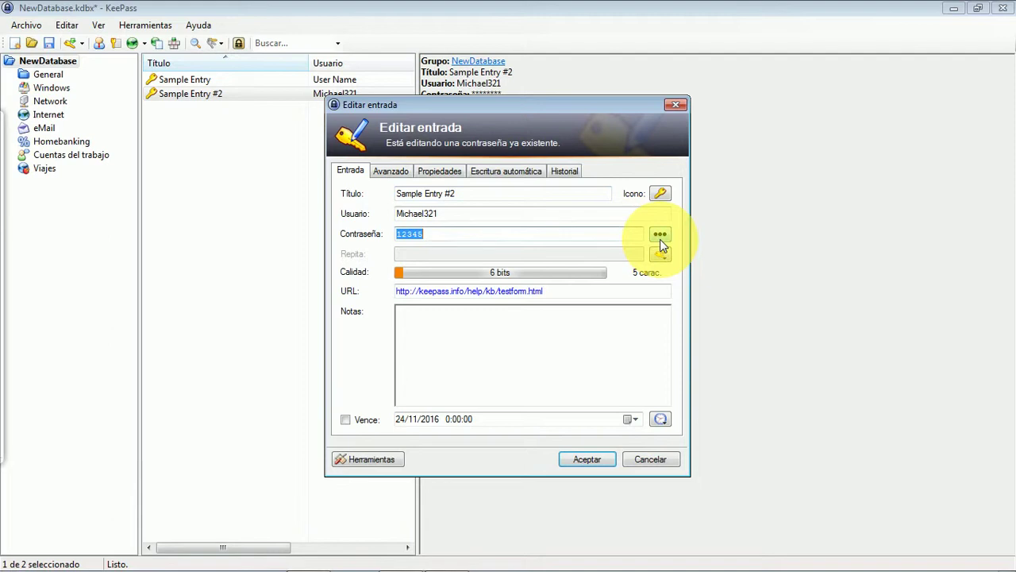
pyautogui.click(660, 235)
pyautogui.click(660, 235)
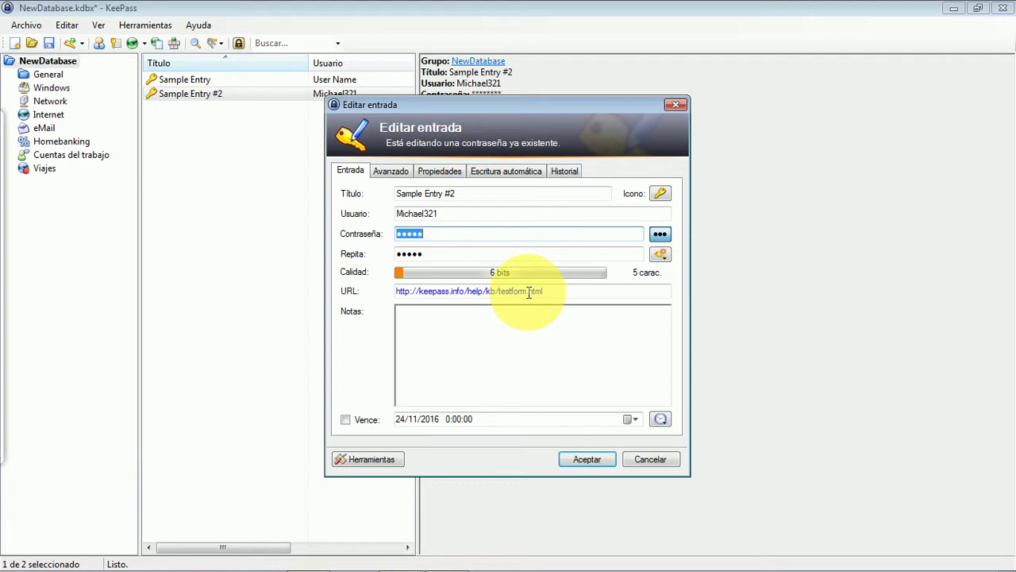
pyautogui.click(589, 462)
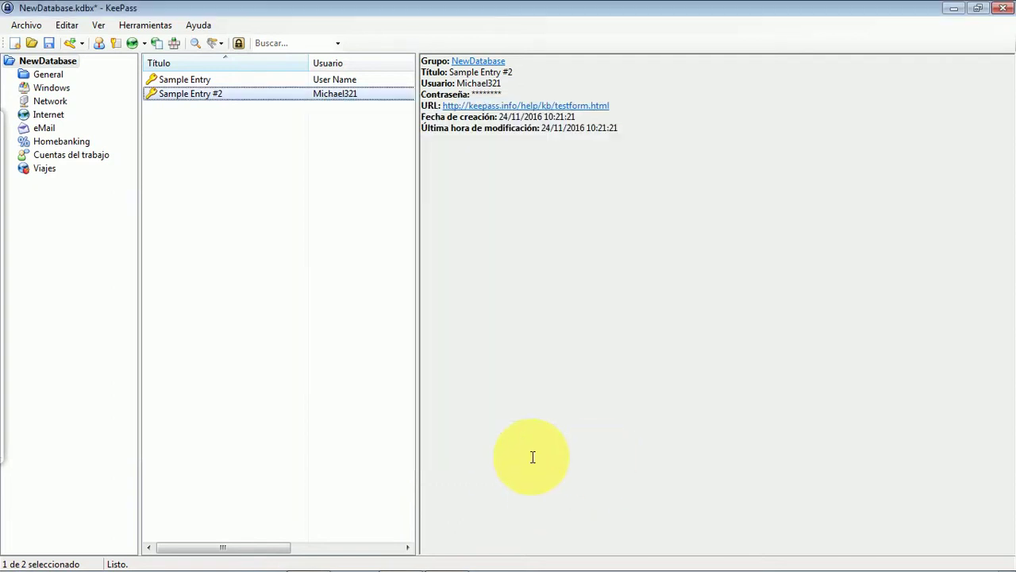
# Step: Move Sample Entry #2 and Sample Entry to the recycle bin, then select Cuentas del trabajo
pyautogui.rightClick(196, 99)
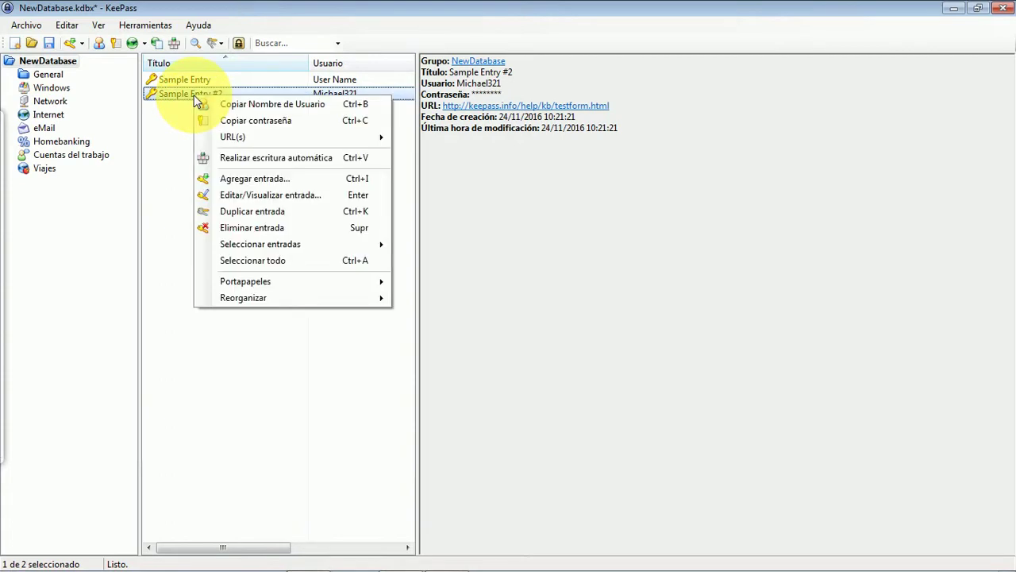
pyautogui.click(268, 229)
pyautogui.click(562, 312)
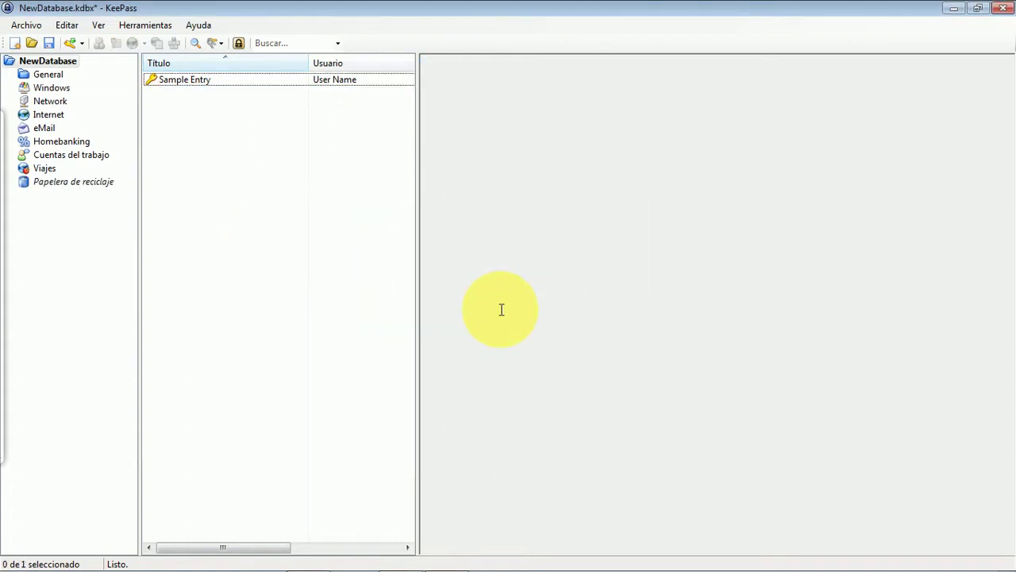
pyautogui.click(204, 82)
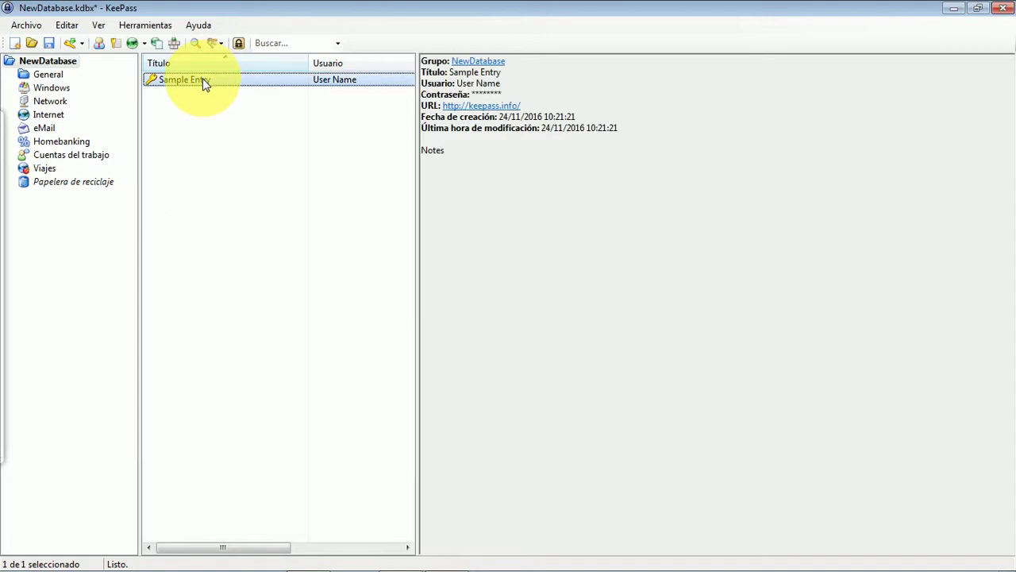
pyautogui.rightClick(203, 82)
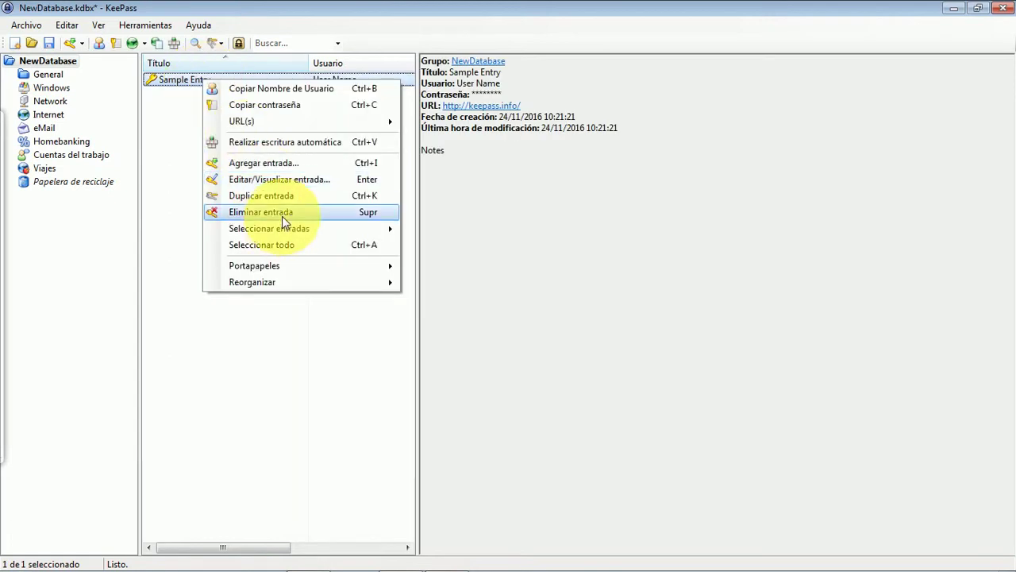
pyautogui.click(283, 212)
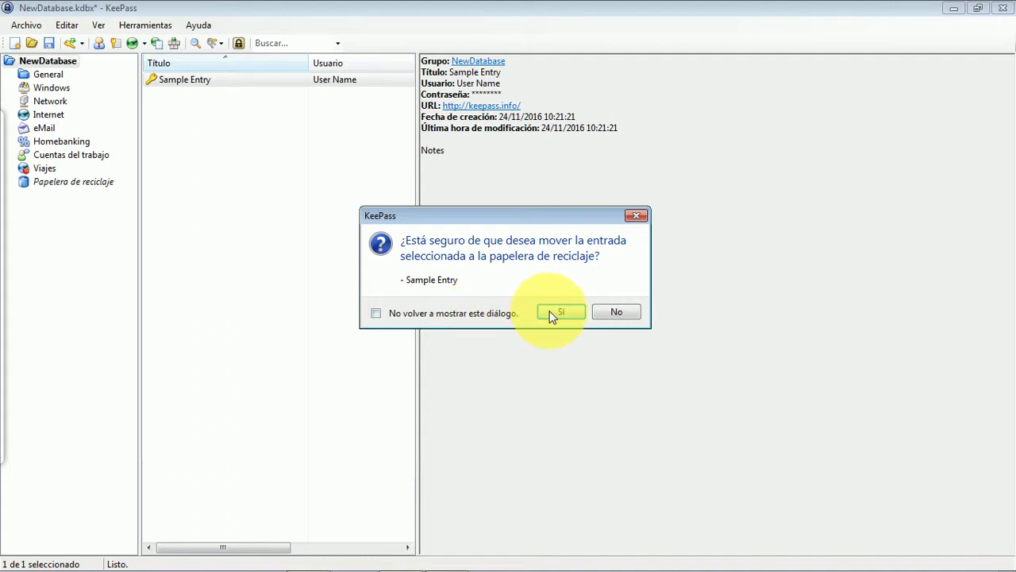
pyautogui.click(556, 311)
pyautogui.click(67, 158)
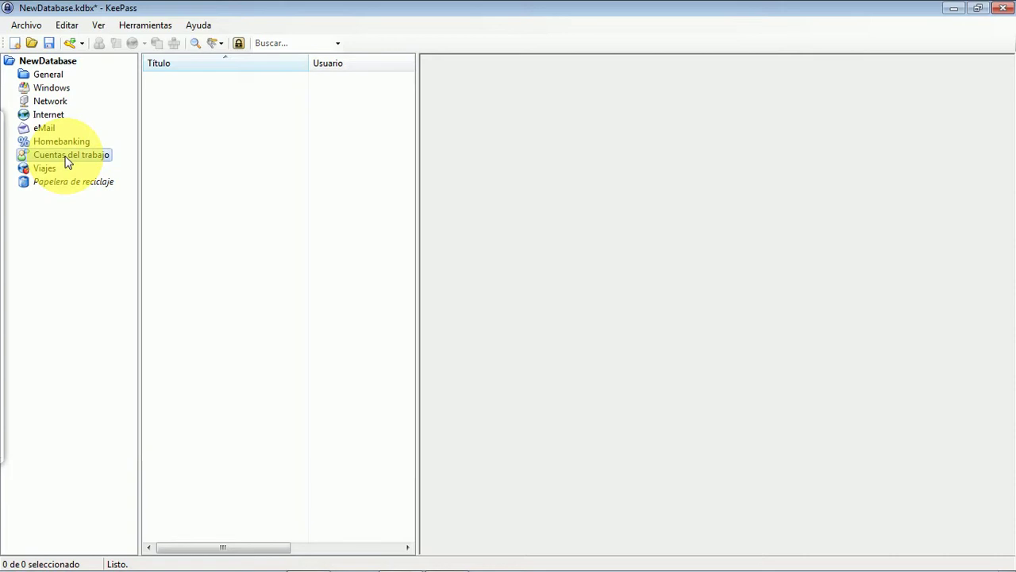
# Step: Fill a new 'Correo profesional' entry with the work e-mail user name and a 14-character password, entered twice
pyautogui.click(68, 46)
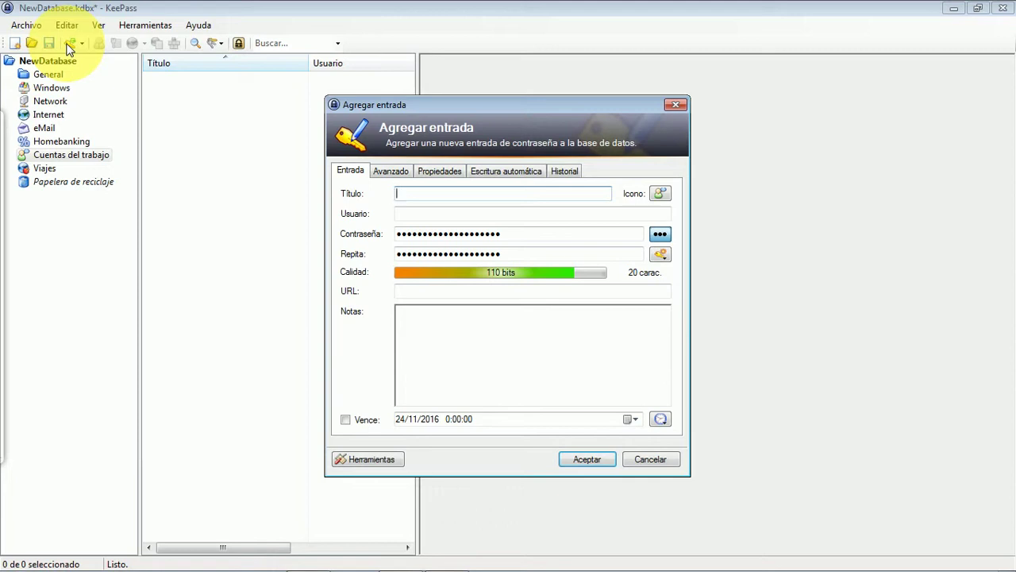
pyautogui.write('Correo profesional')
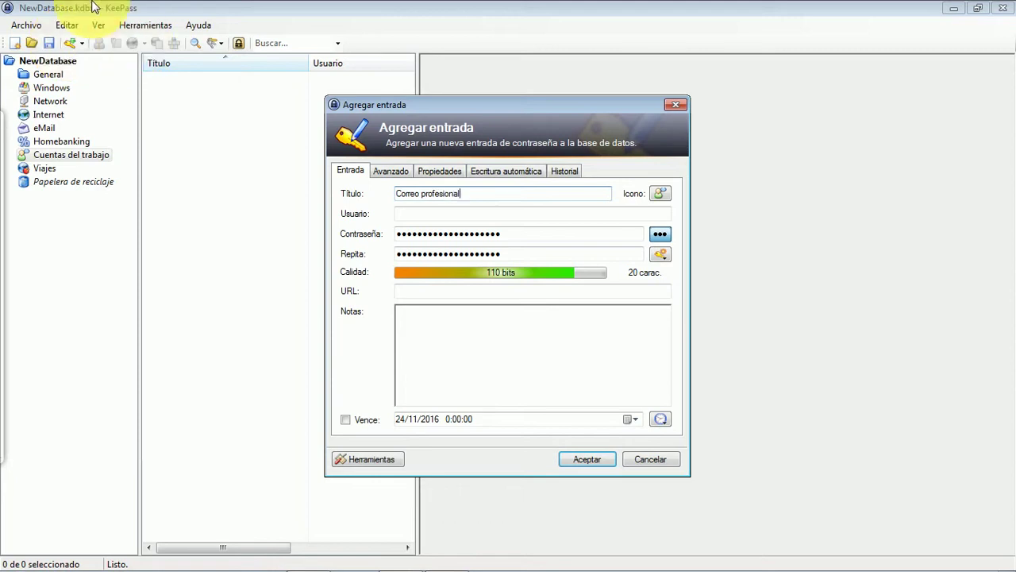
pyautogui.click(429, 216)
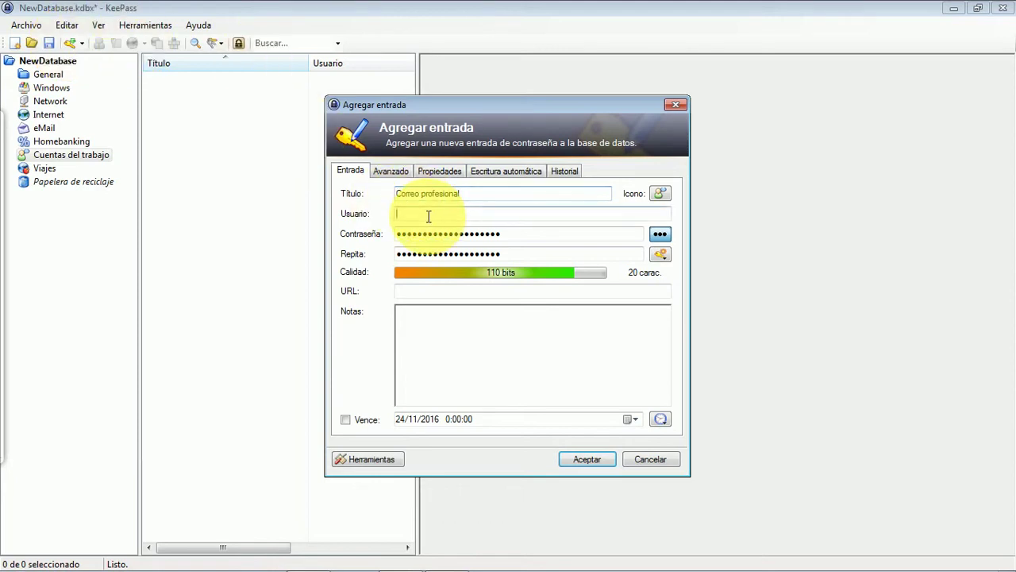
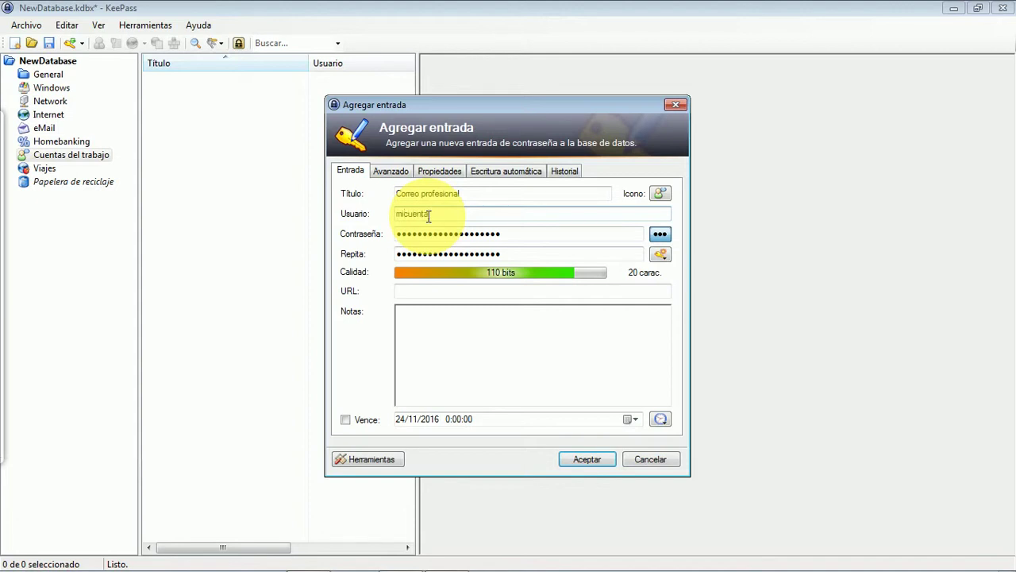
pyautogui.press('Tab')
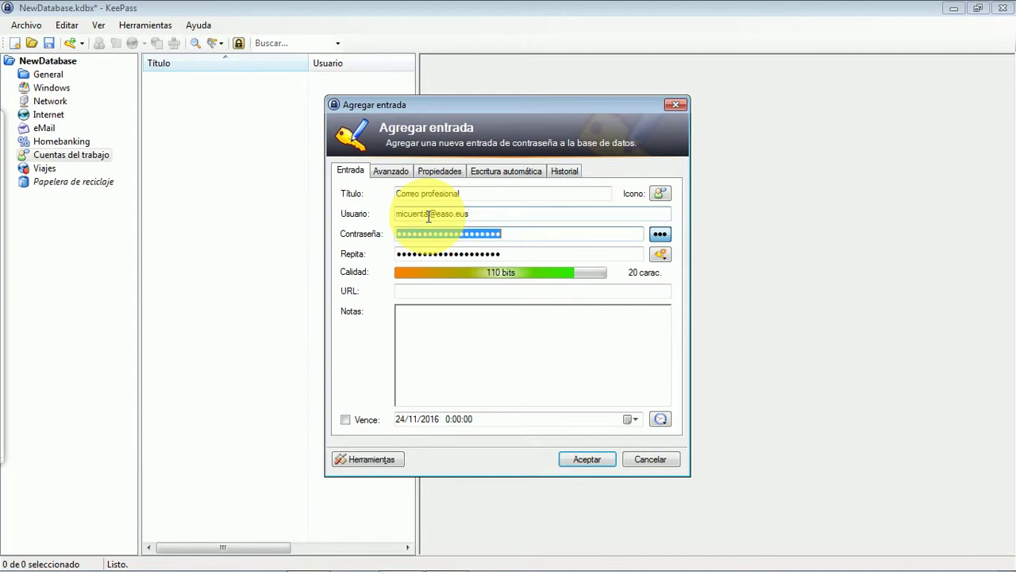
pyautogui.click(660, 235)
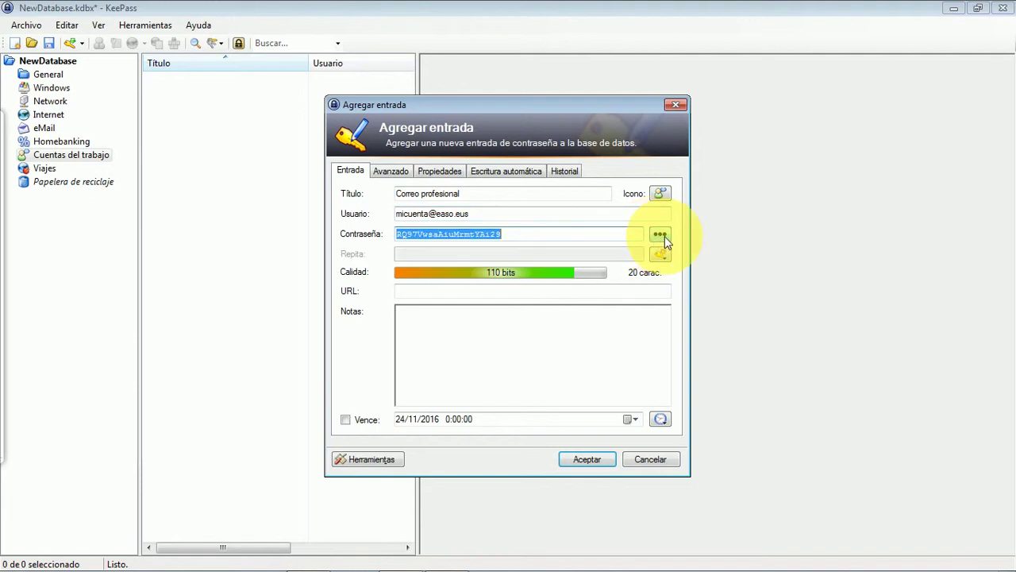
pyautogui.click(662, 237)
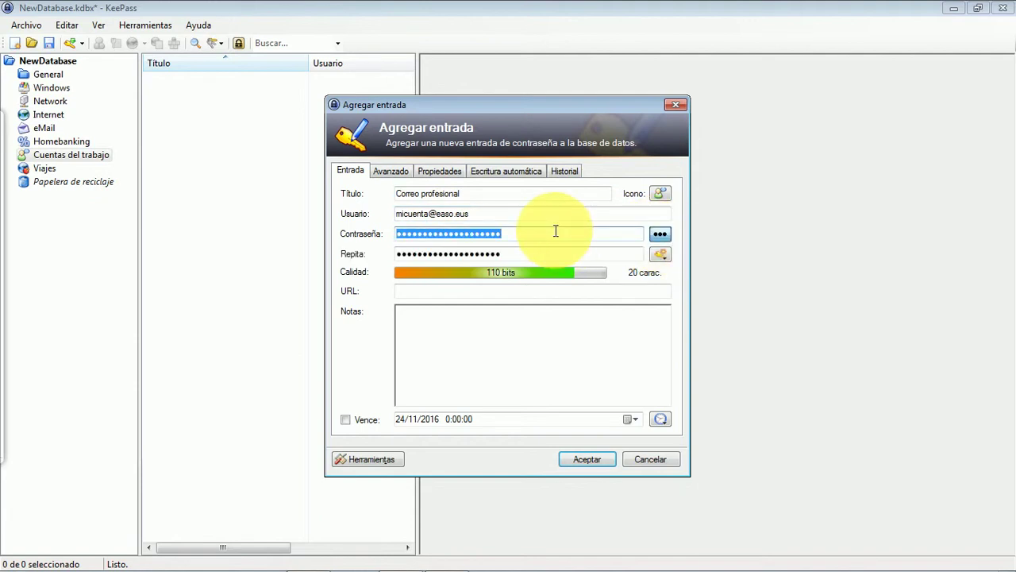
pyautogui.write('••••••••')
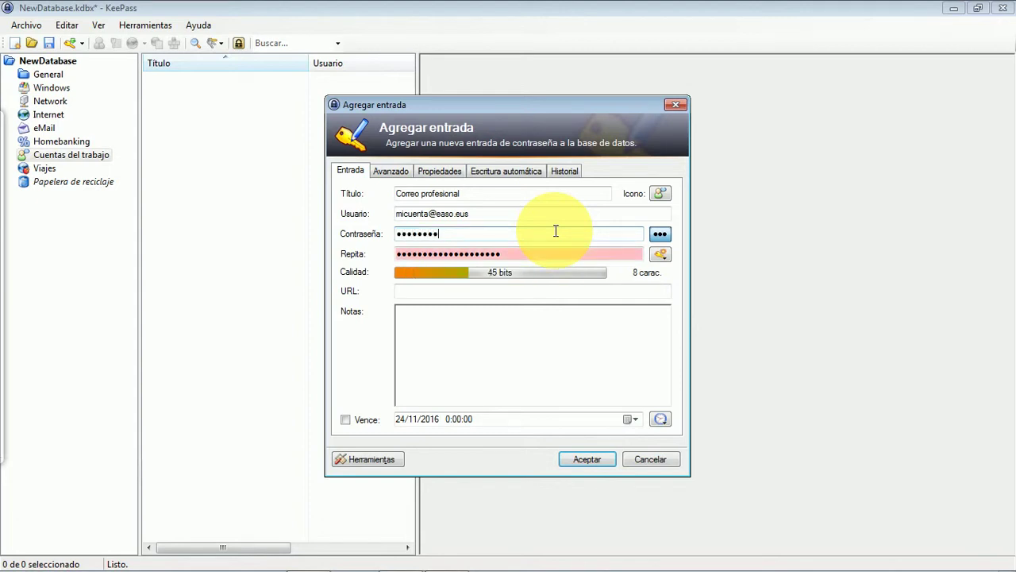
pyautogui.write('••••••')
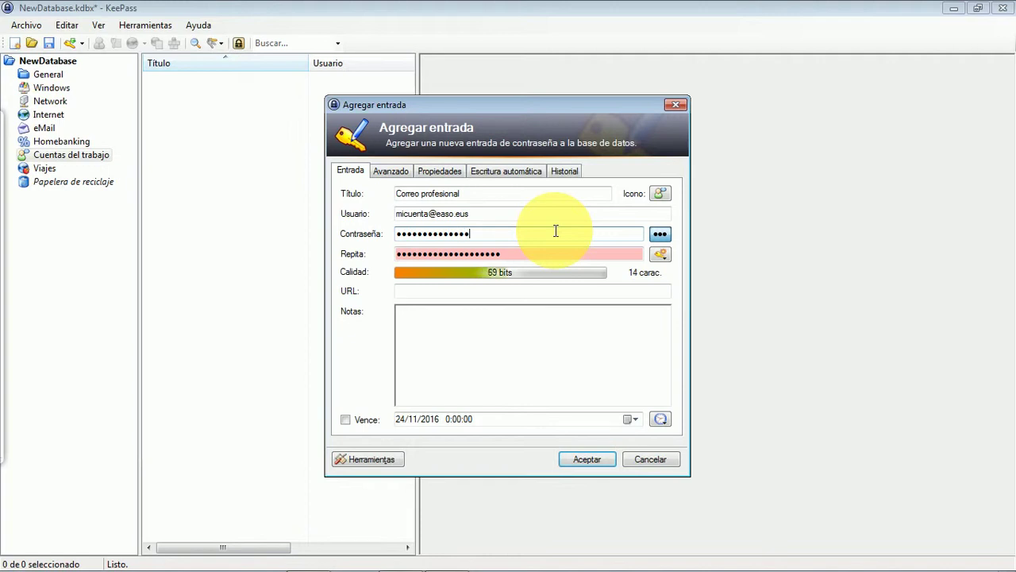
pyautogui.press('Tab')
pyautogui.write('•••')
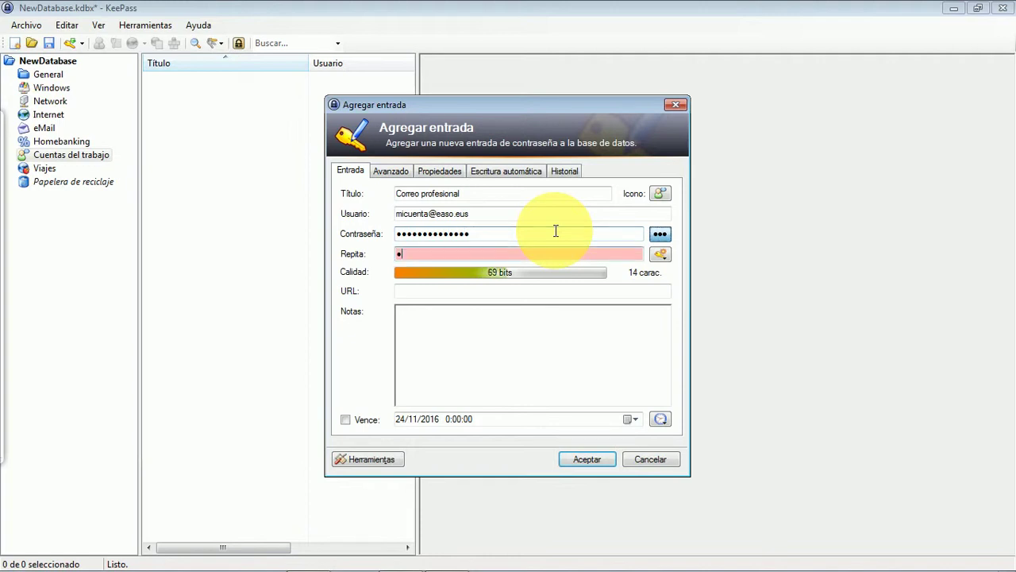
pyautogui.write('•••••••••••••')
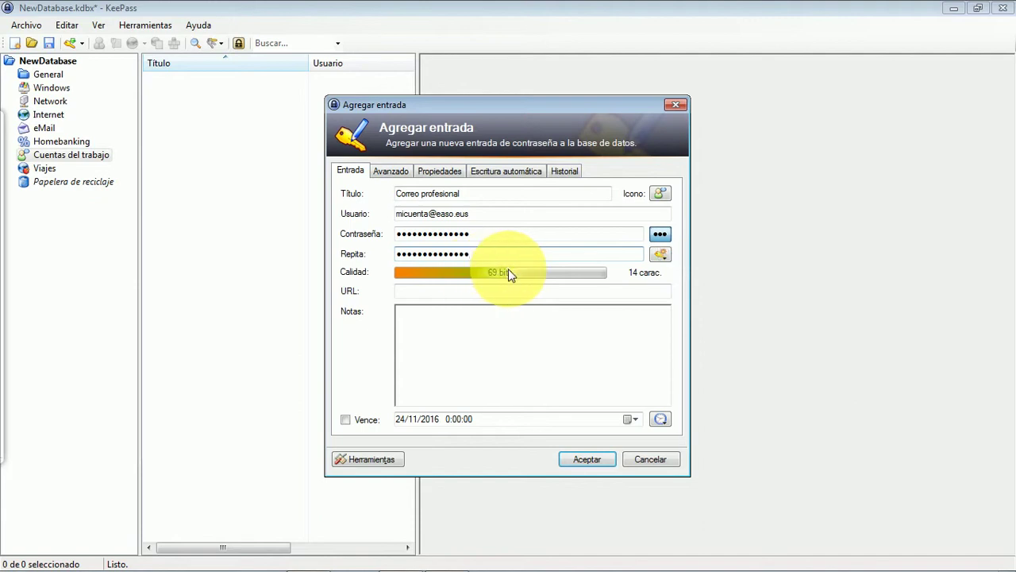
pyautogui.click(610, 462)
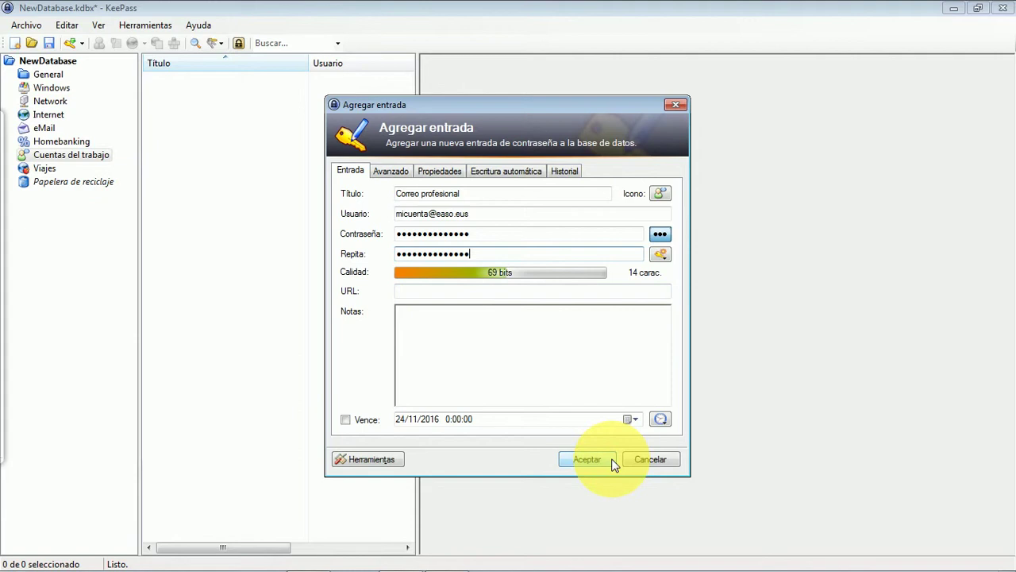
pyautogui.click(419, 293)
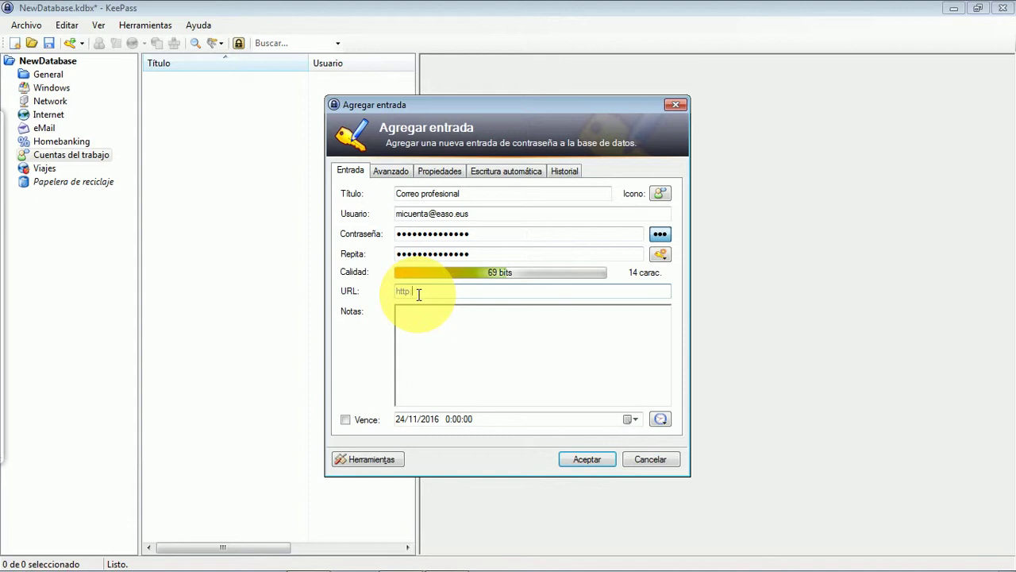
pyautogui.write('http://www.gmail.com')
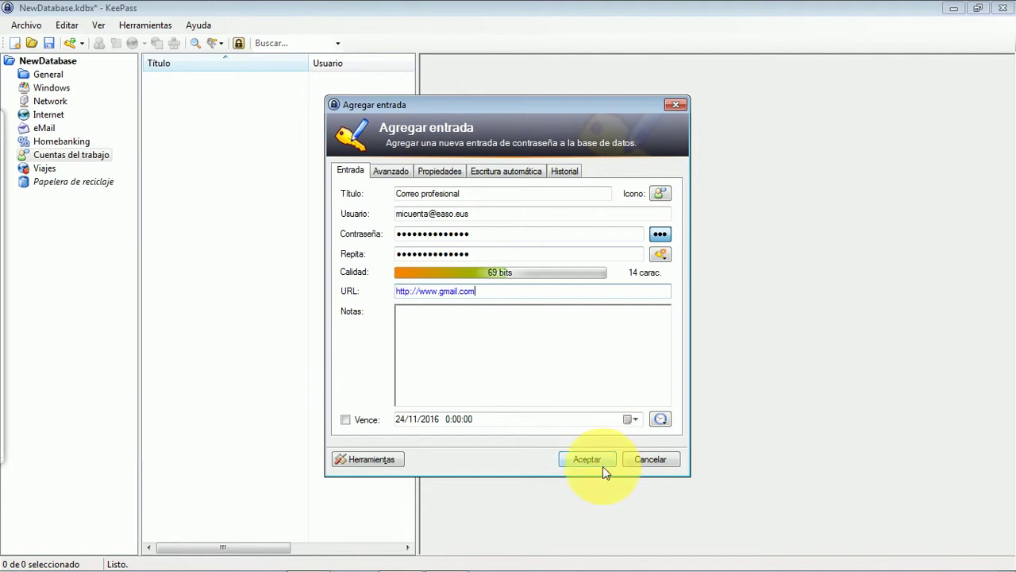
pyautogui.click(602, 466)
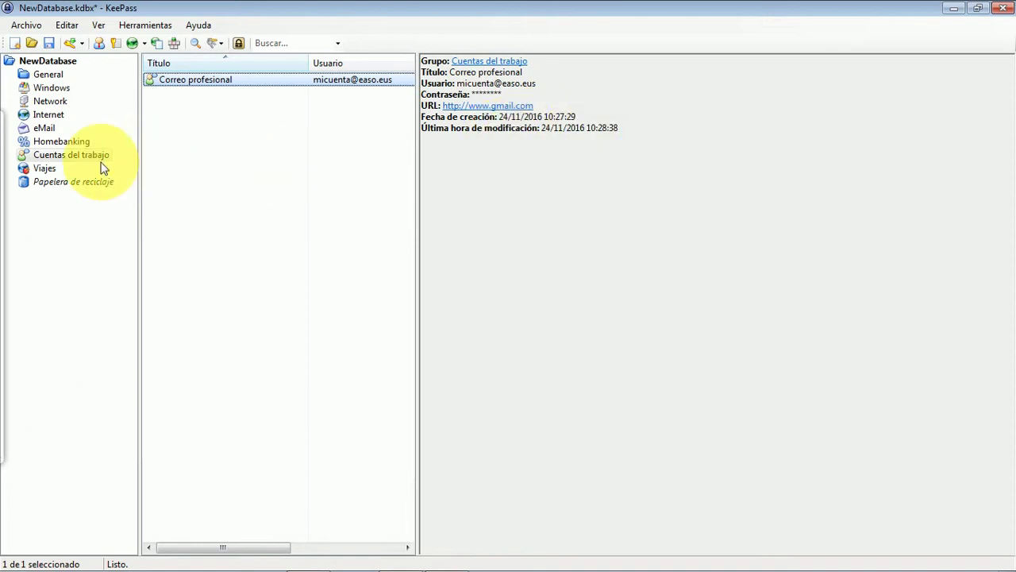
pyautogui.click(40, 170)
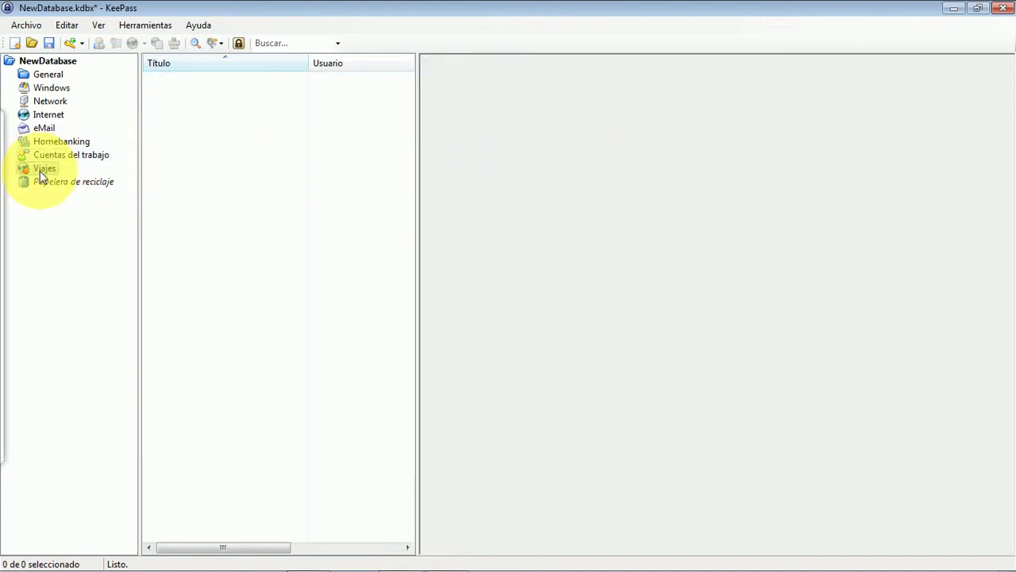
# Step: Start a 'MisViajes.com' entry with the private e-mail address as user name and its password unmasked
pyautogui.click(73, 43)
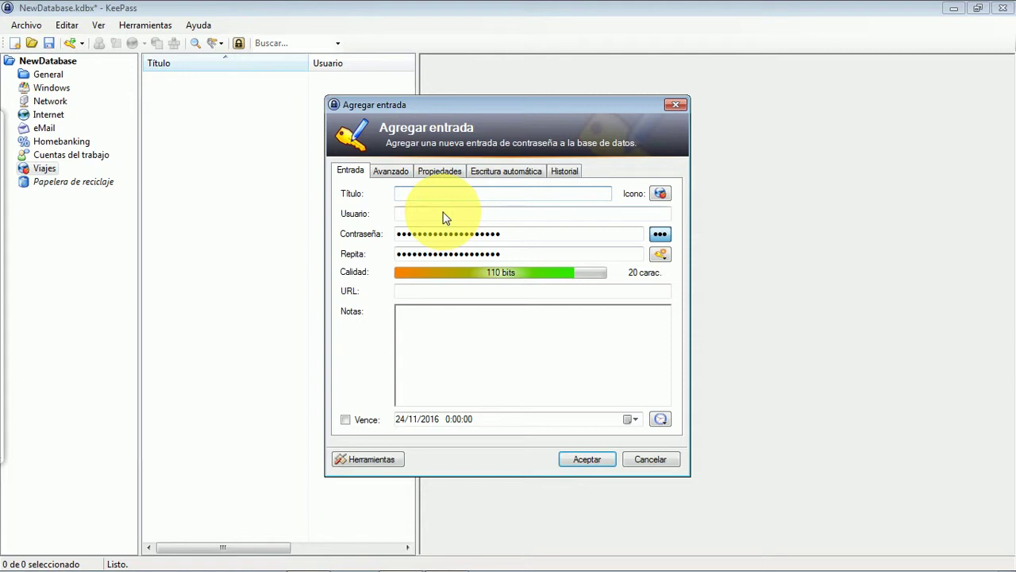
pyautogui.write('MisViajes.com')
pyautogui.press('Tab')
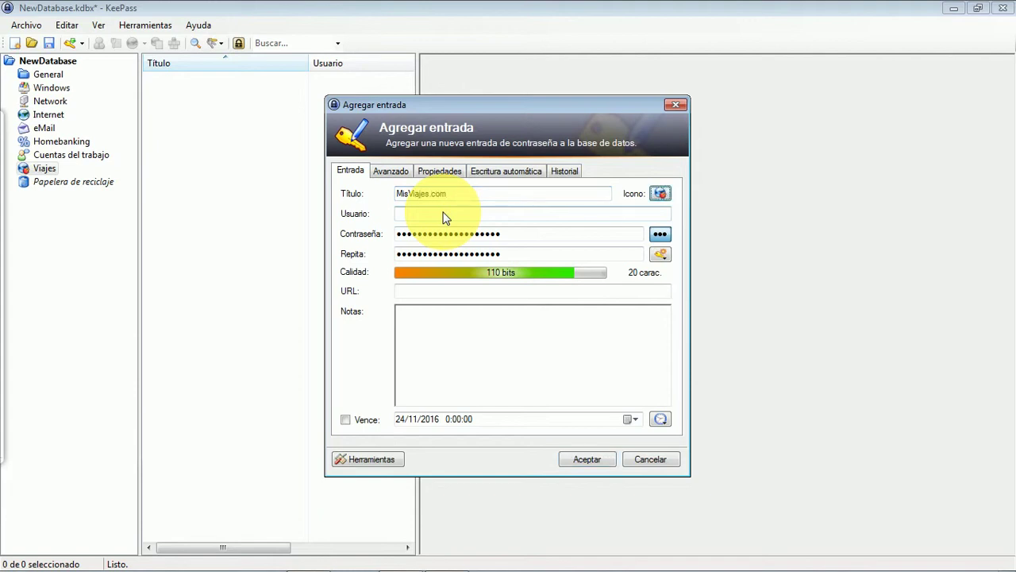
pyautogui.click(444, 214)
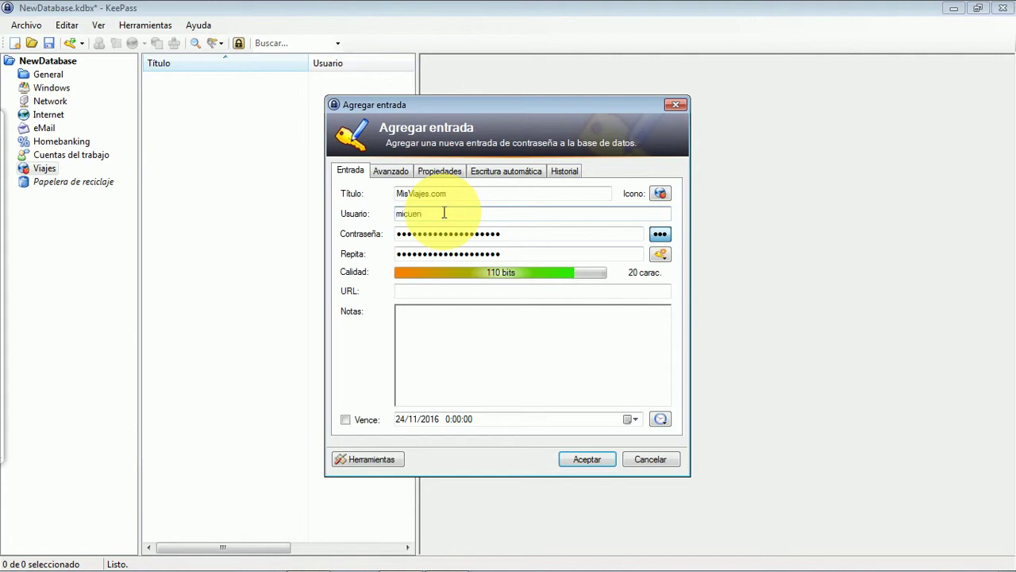
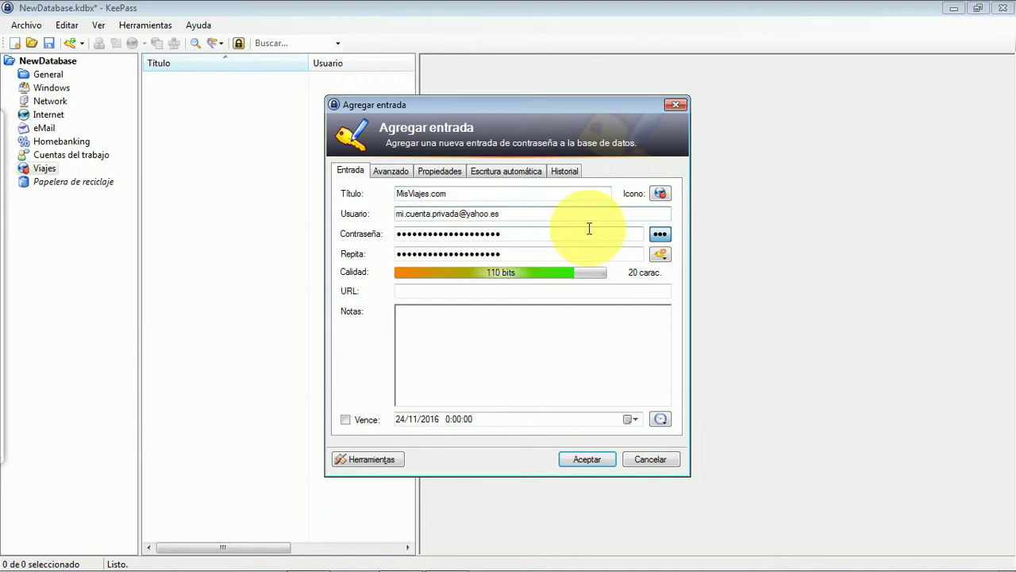
pyautogui.click(660, 235)
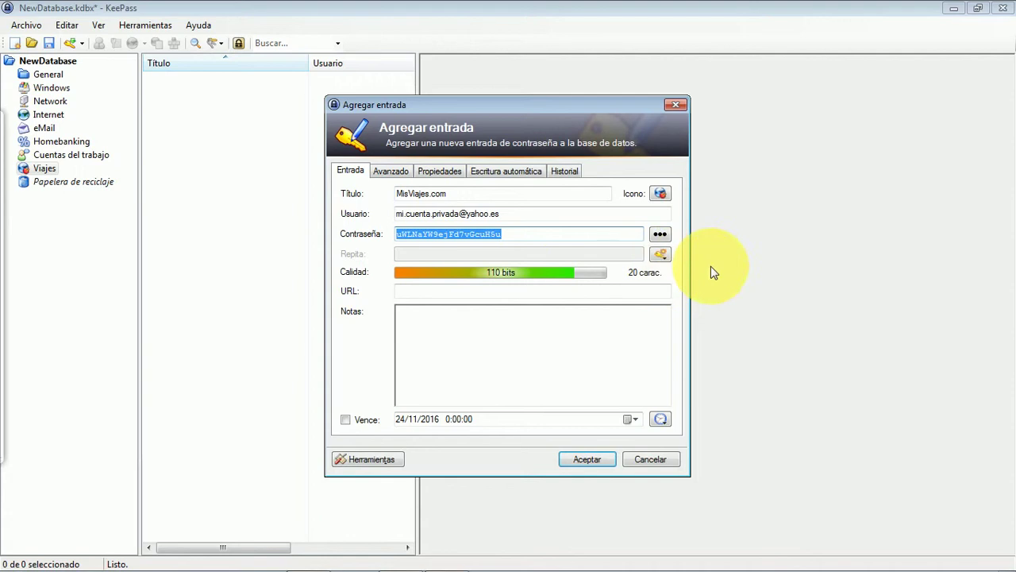
# Step: Generate a new 20-character password including special characters for the MisViajes.com entry
pyautogui.click(663, 259)
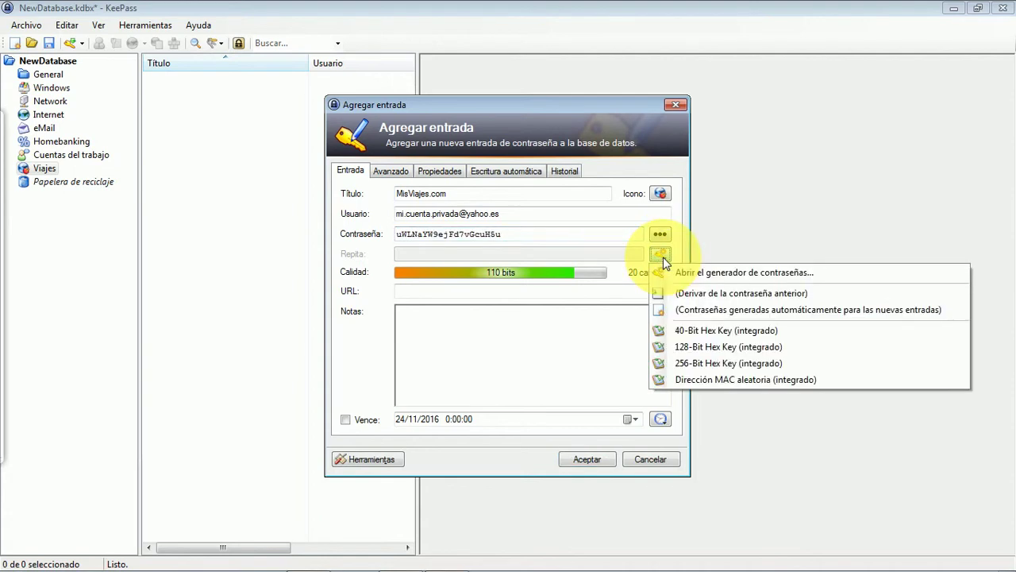
pyautogui.click(685, 273)
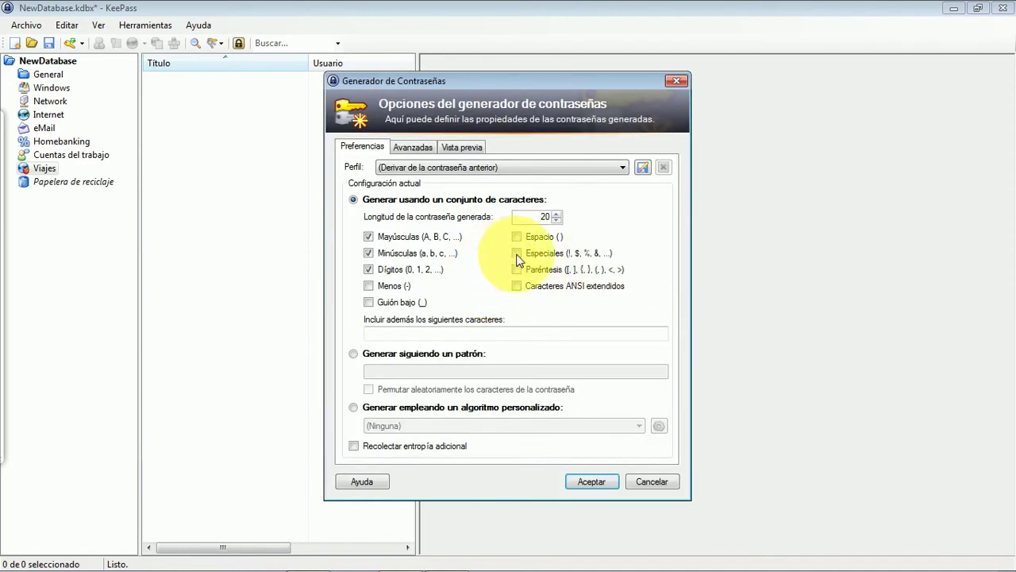
pyautogui.click(517, 254)
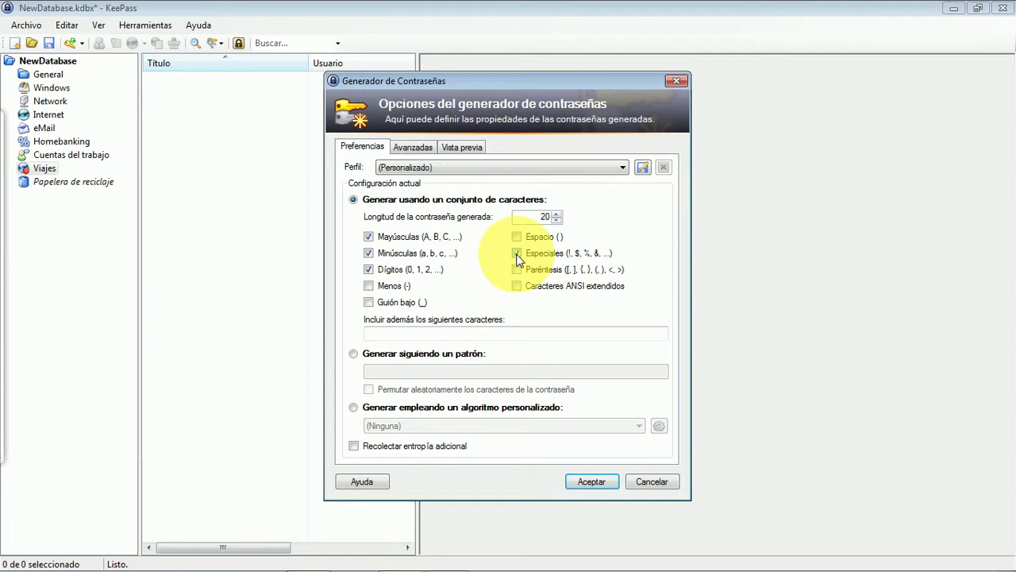
pyautogui.click(593, 481)
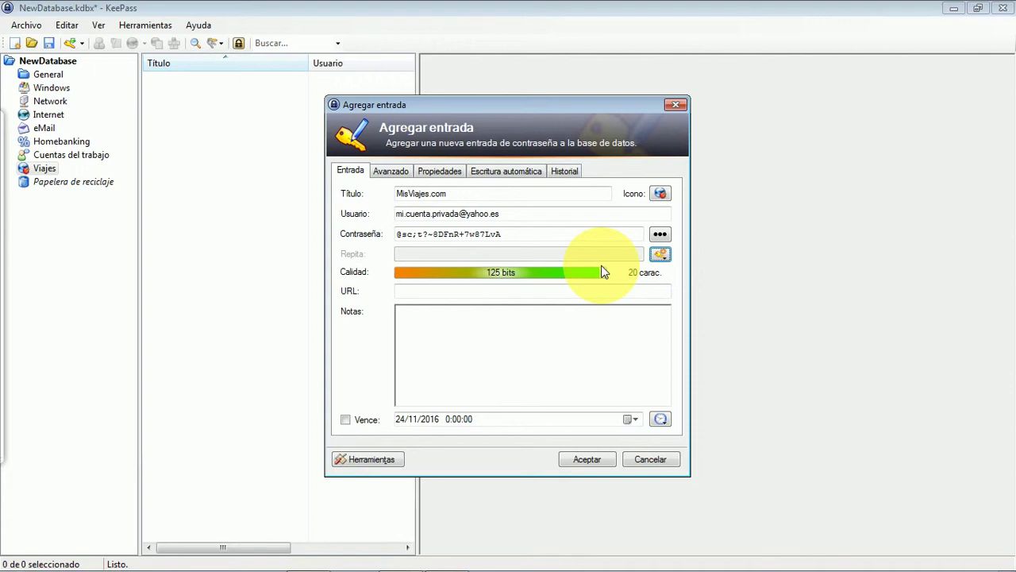
pyautogui.click(467, 289)
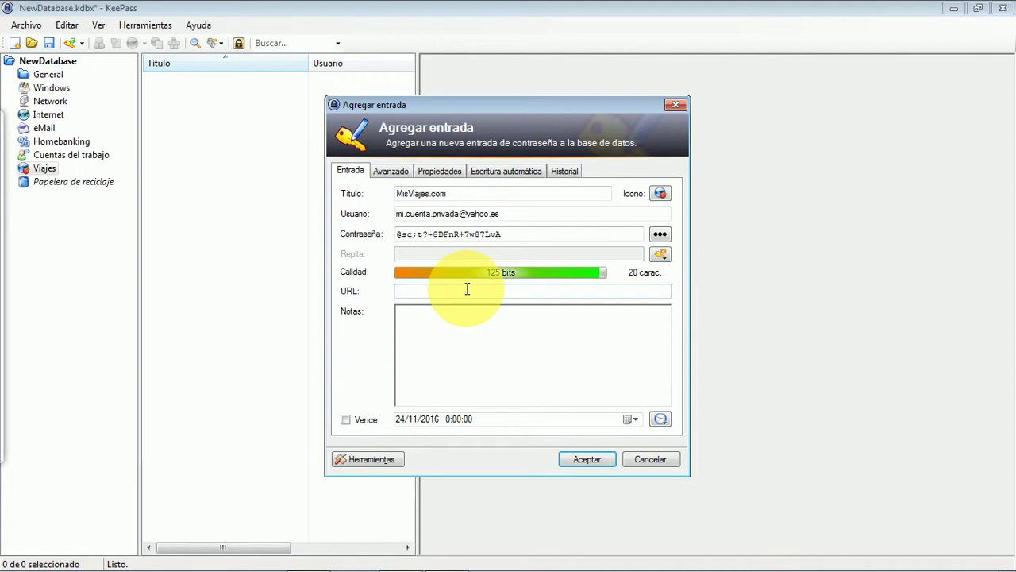
pyautogui.write('hh')
pyautogui.press('BackSpace')
pyautogui.write('ttp://www.misviajes.com')
pyautogui.click(594, 454)
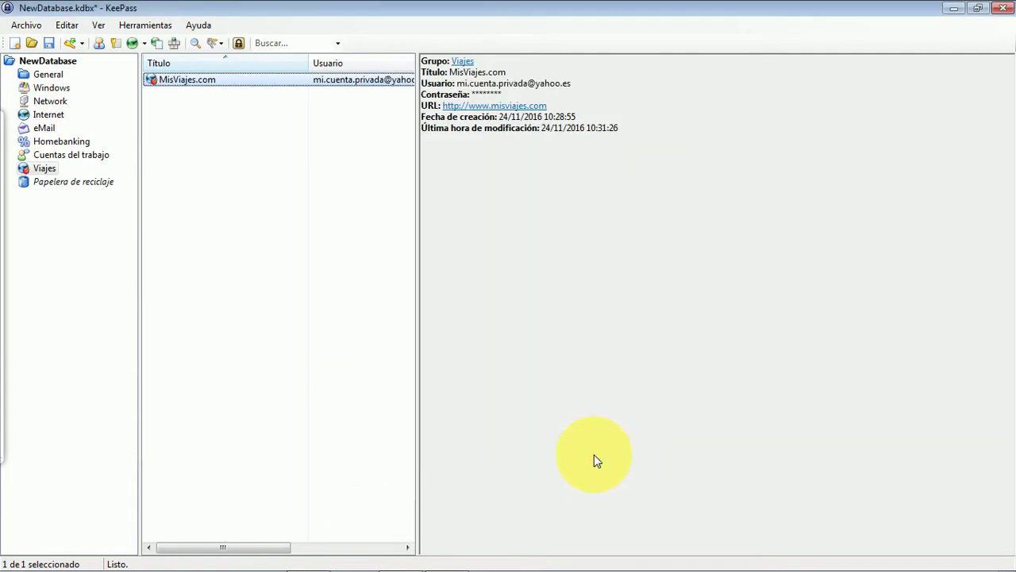
# Step: Save NewDatabase.kdbx and display the Cuentas del trabajo group with its Correo profesional entry
pyautogui.click(50, 45)
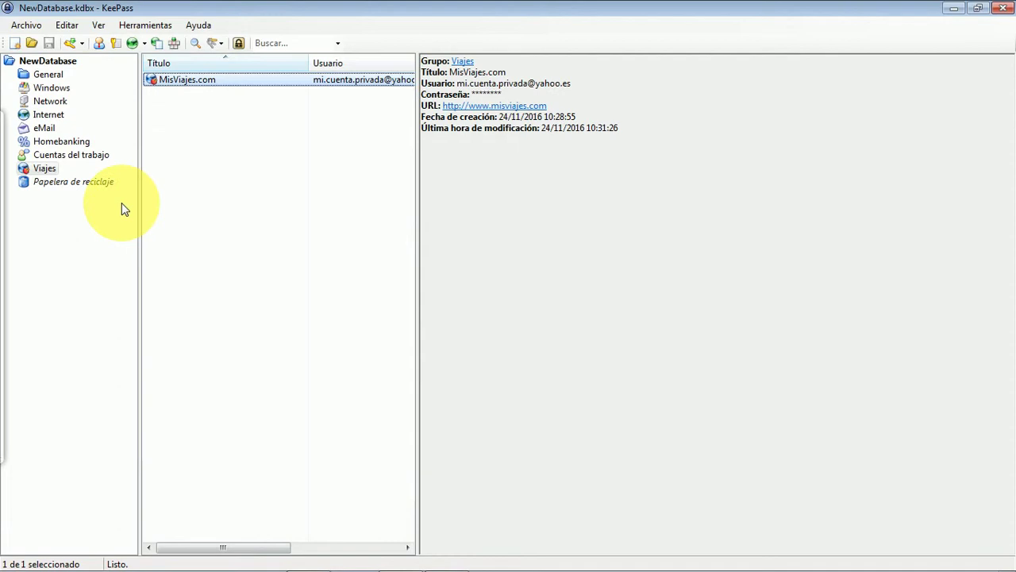
pyautogui.click(84, 153)
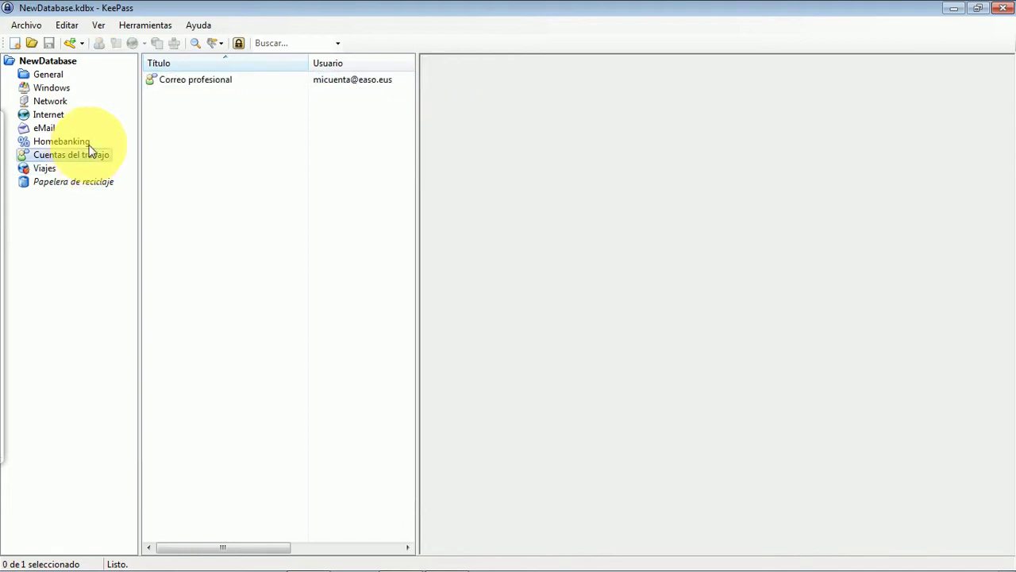
# Step: Open the Correo profesional entry's URL in Google Chrome via URL(s) > Abrir con Google Chrome
pyautogui.click(200, 84)
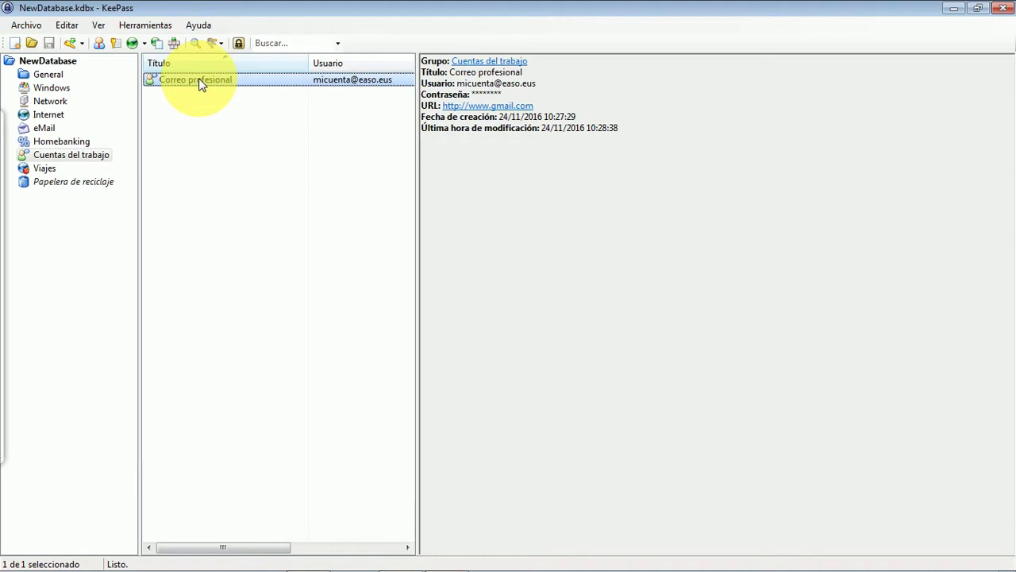
pyautogui.rightClick(198, 80)
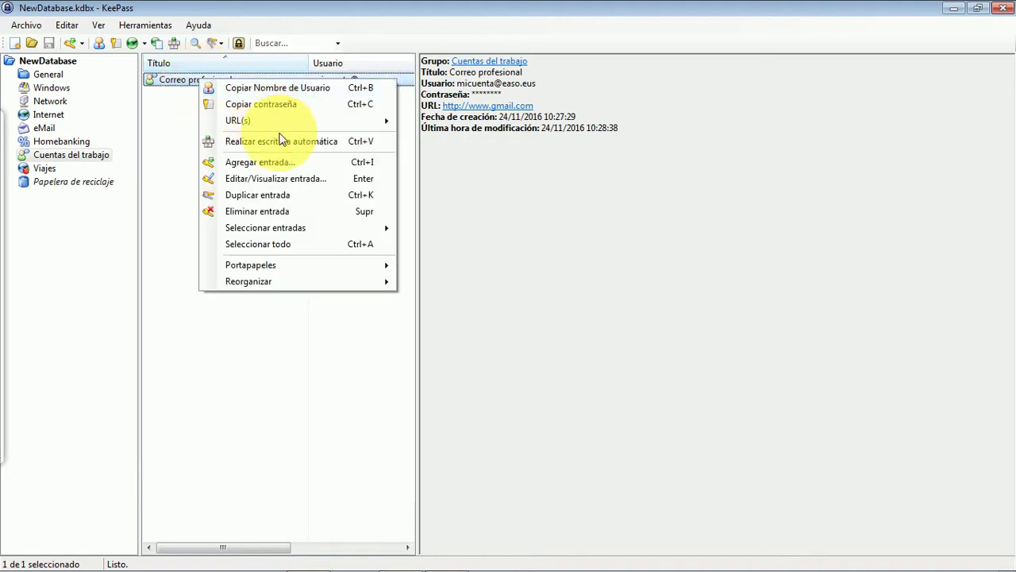
pyautogui.moveTo(278, 127)
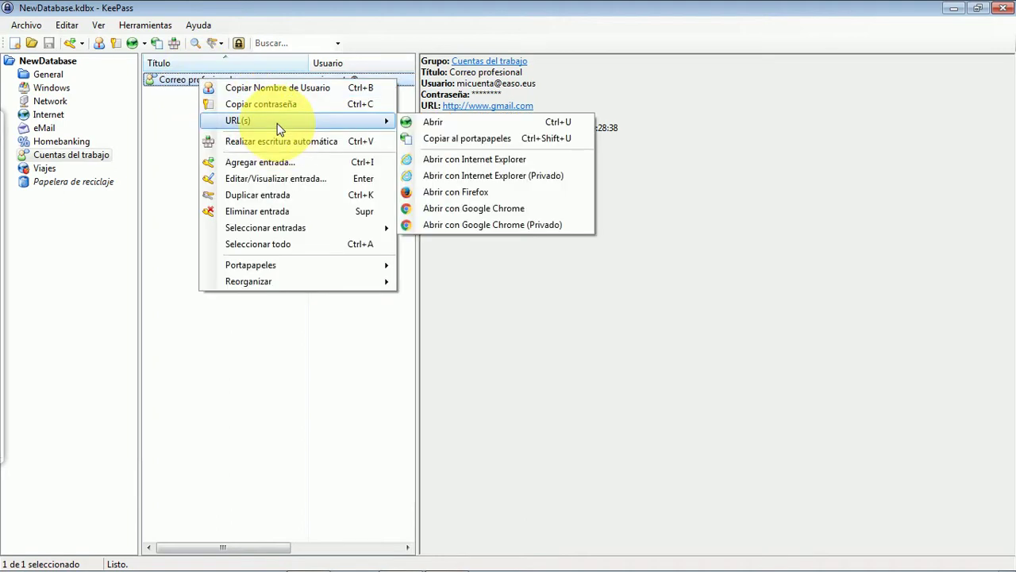
pyautogui.click(487, 208)
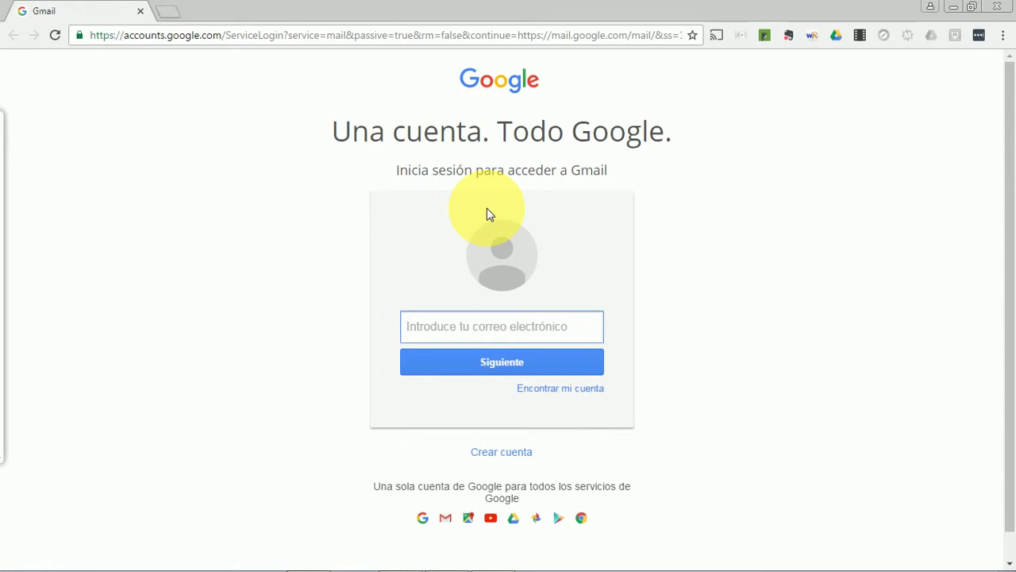
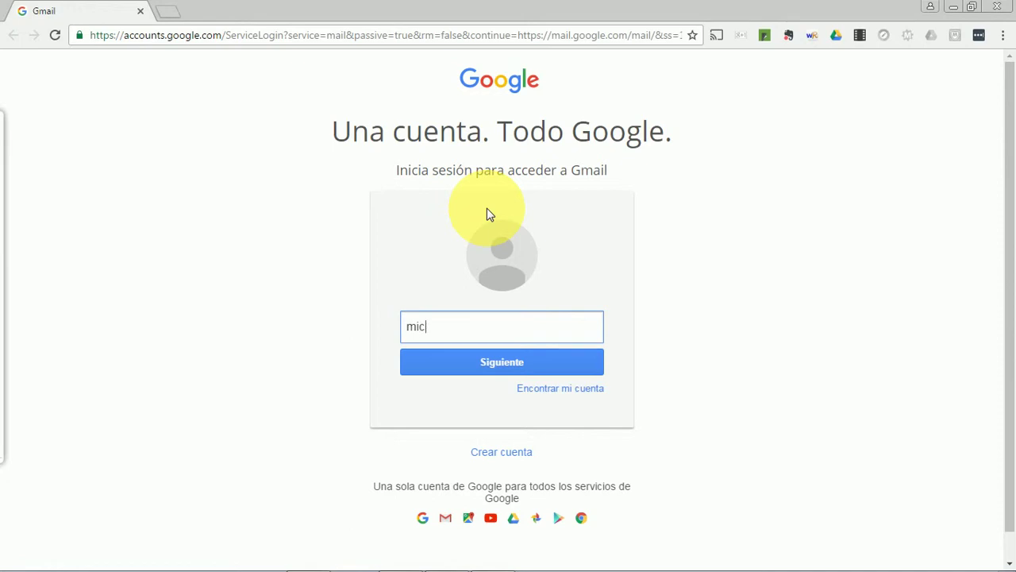
# Step: Enter the work account's e-mail address on Gmail's sign-in page, continue, then bring KeePass forward
pyautogui.press('Return')
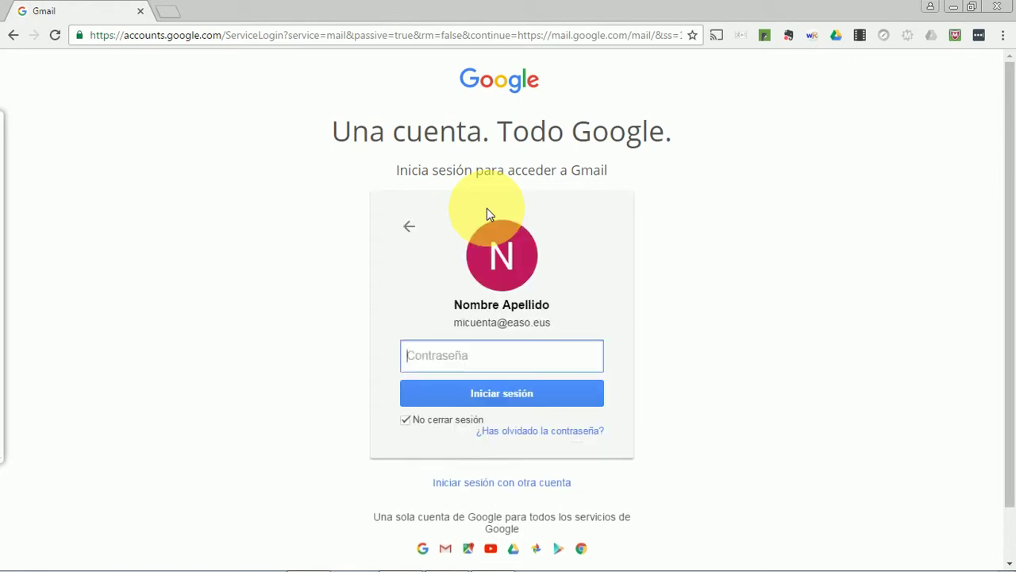
pyautogui.click(972, 7)
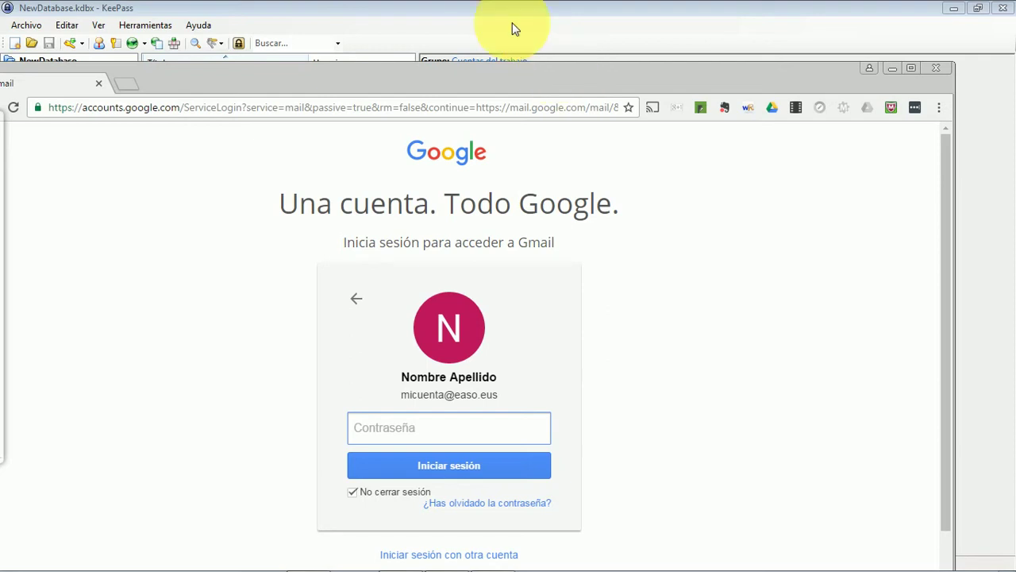
pyautogui.click(493, 9)
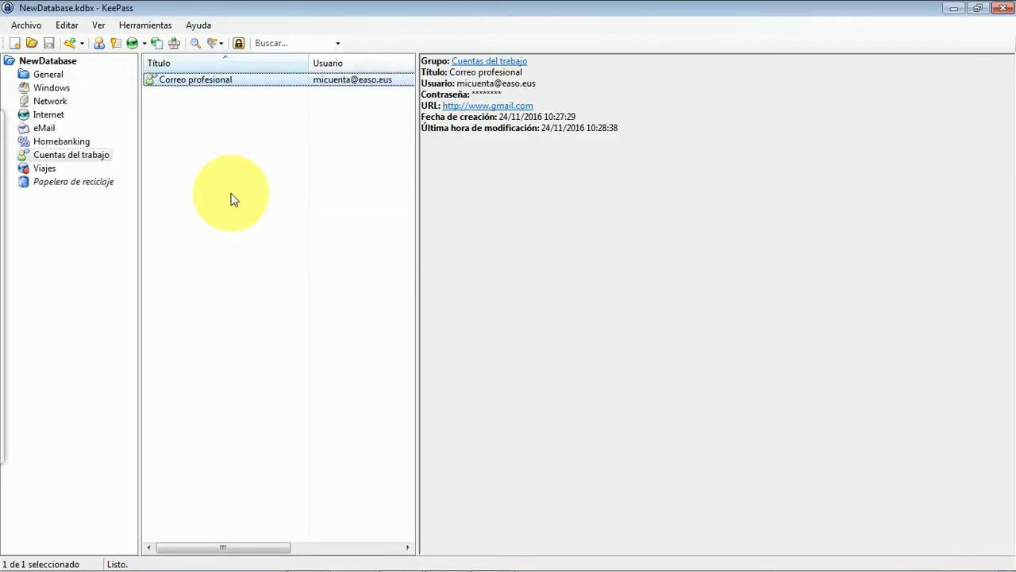
pyautogui.rightClick(198, 87)
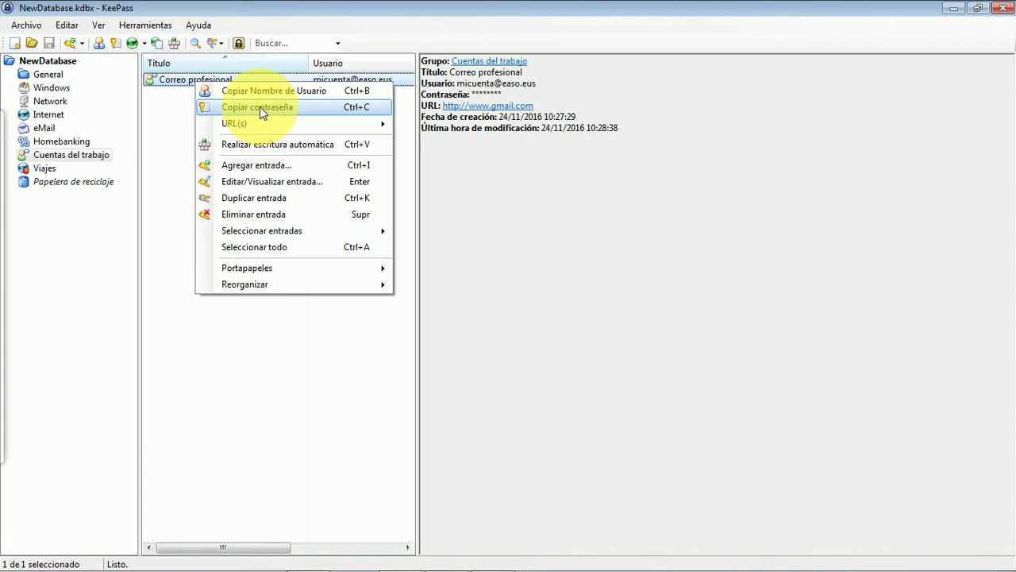
# Step: Copy the Correo profesional password, paste it into Gmail's password step, sign in, and return to KeePass
pyautogui.click(260, 107)
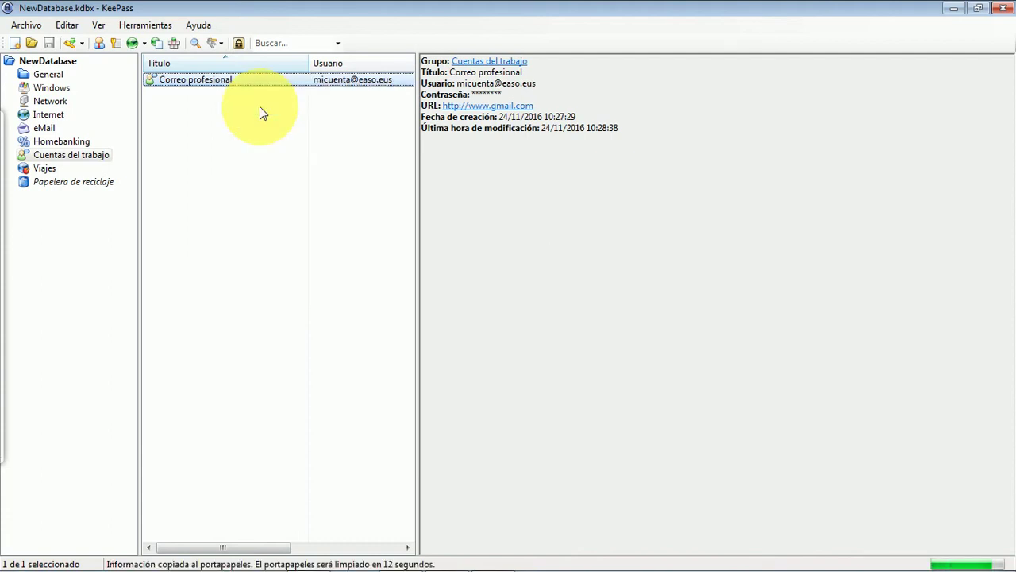
pyautogui.hotkey('alt', 'Tab')
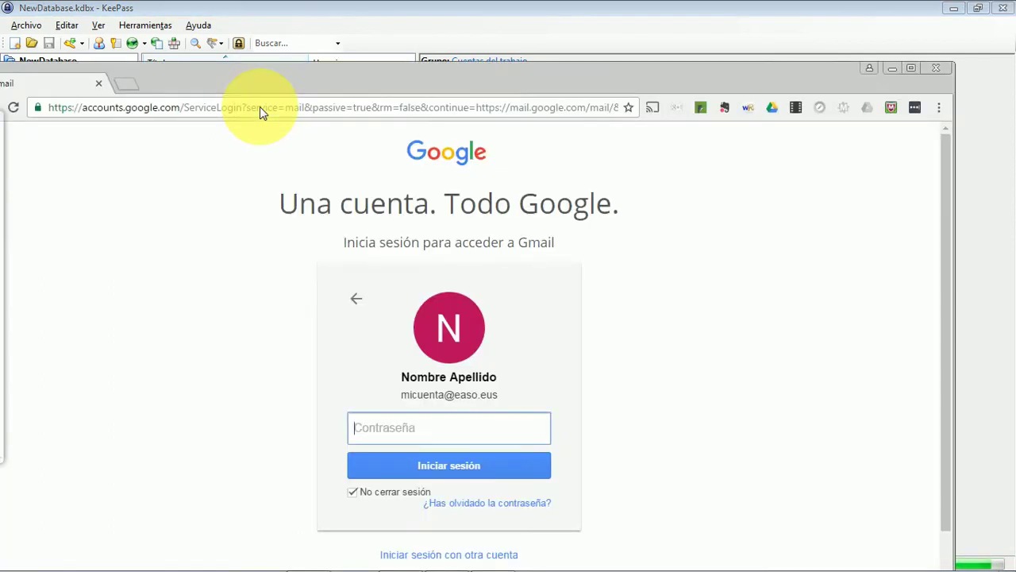
pyautogui.hotkey('ctrl', 'v')
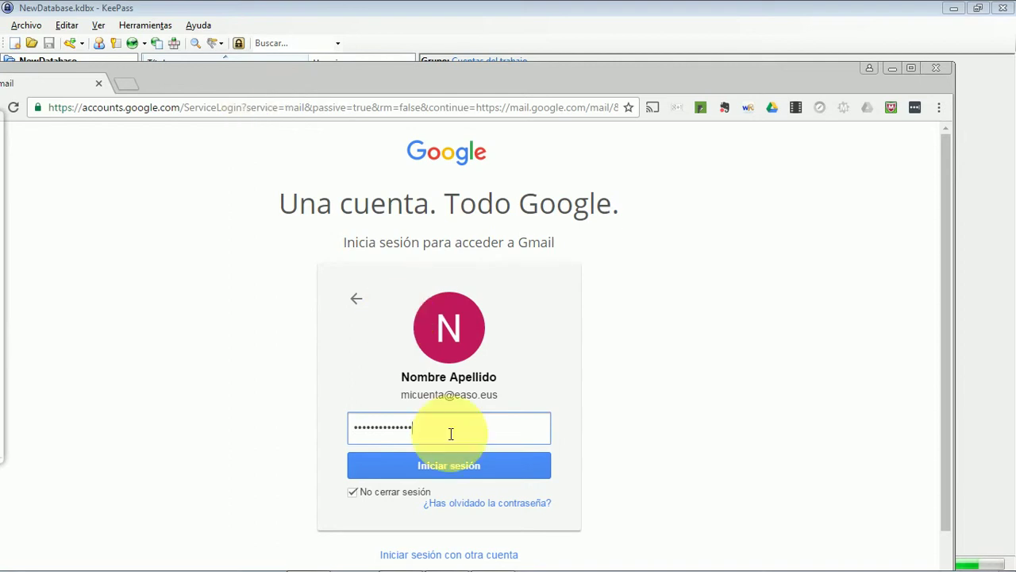
pyautogui.click(452, 464)
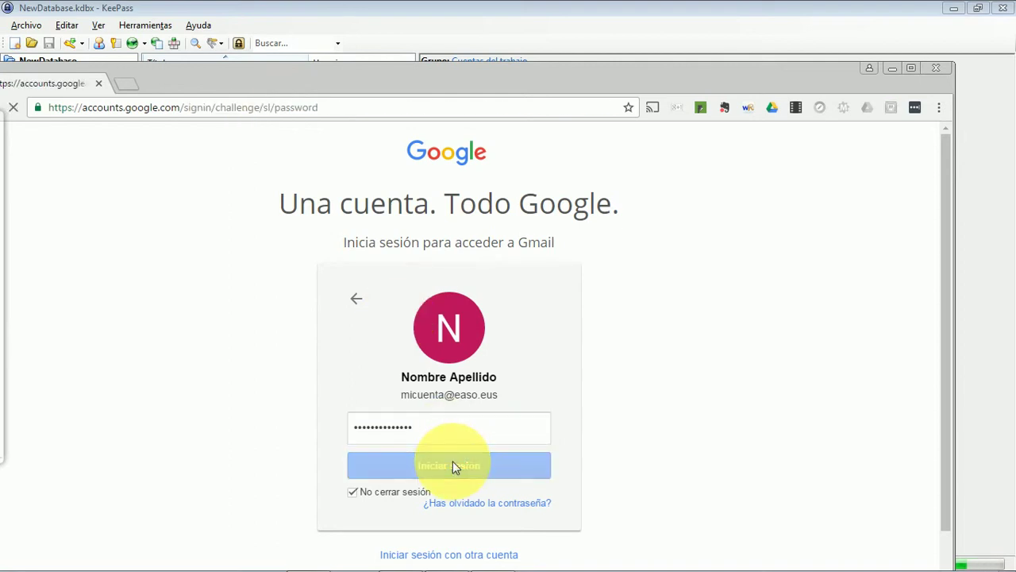
pyautogui.hotkey('alt', 'Tab')
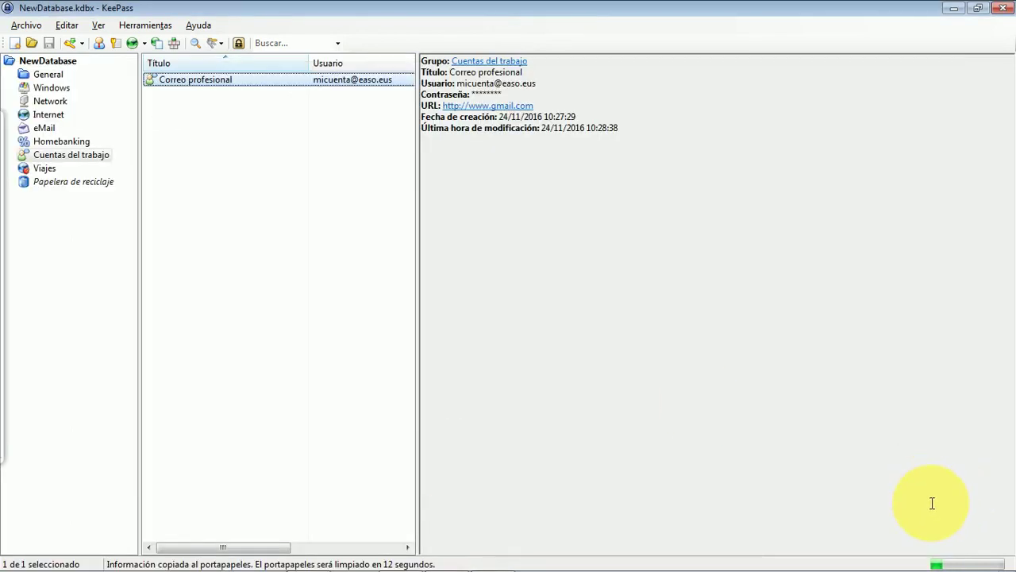
pyautogui.rightClick(254, 86)
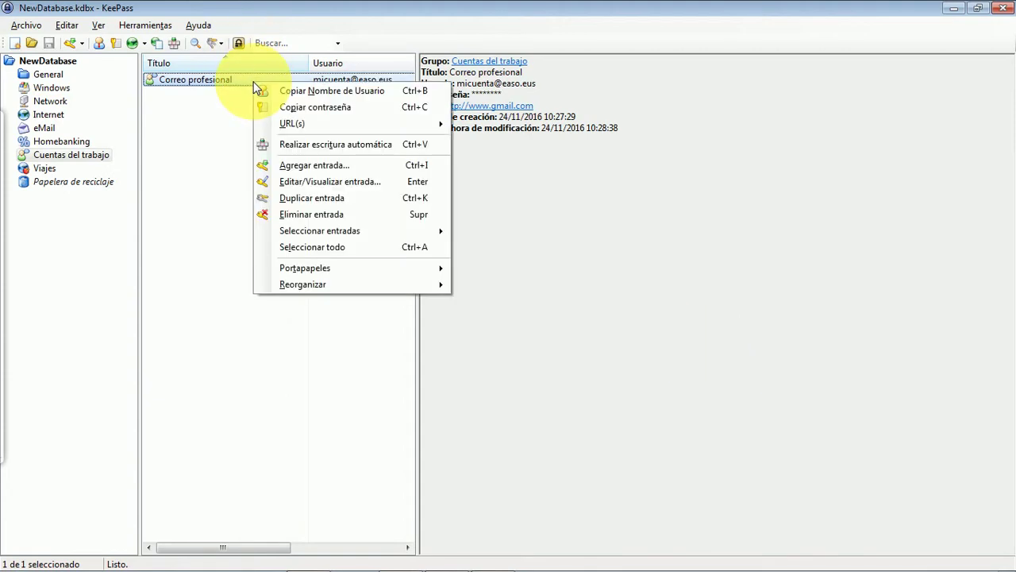
# Step: Copy the Correo profesional password again and switch to Chrome, now showing the Gmail inbox
pyautogui.click(316, 109)
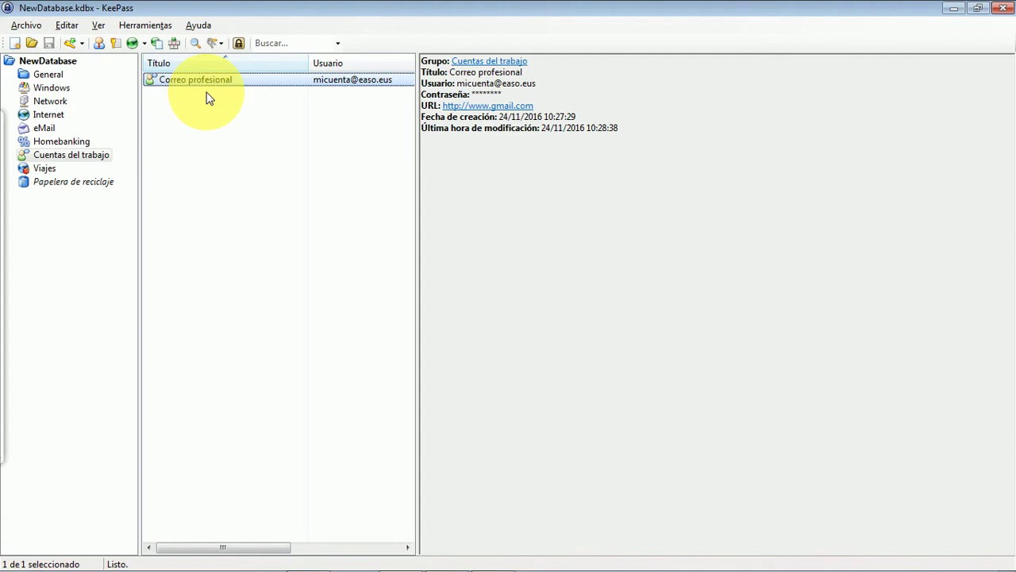
pyautogui.hotkey('alt', 'Tab')
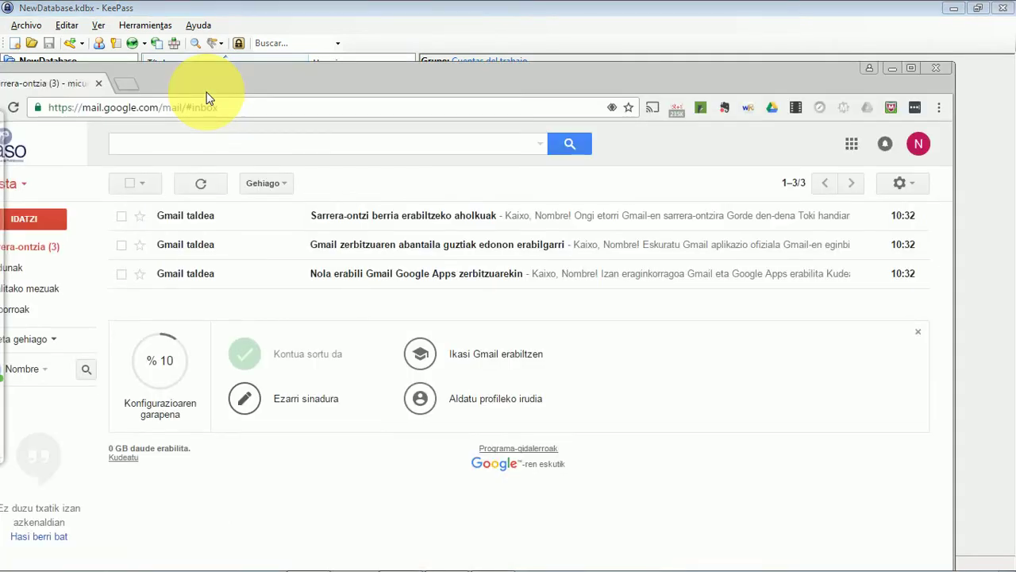
# Step: Open play.google.com/store in a second Chrome tab, keeping the Gmail inbox in the first
pyautogui.hotkey('ctrl', 'alt', 'a')
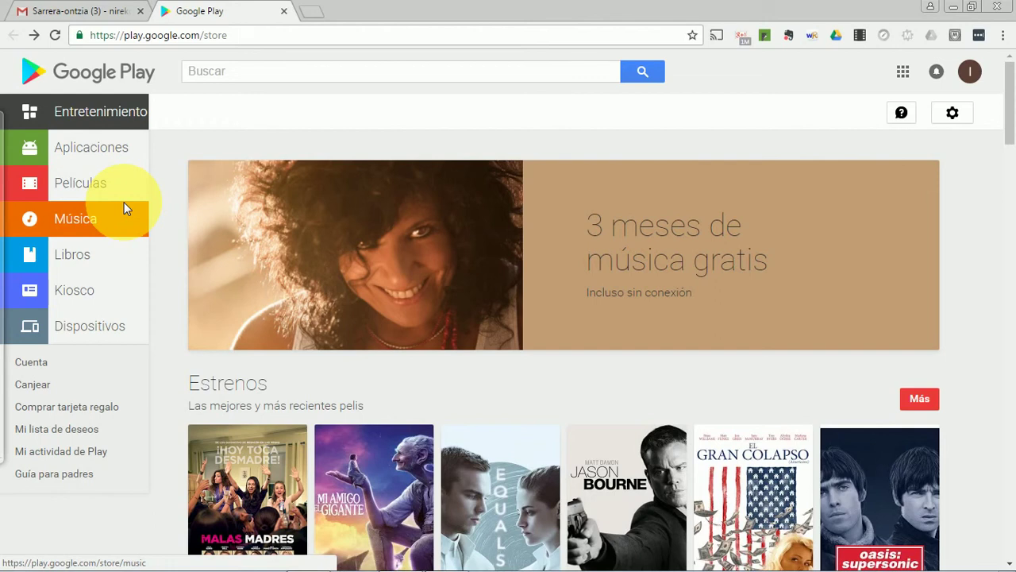
# Step: Search Google Play for 'keepass2android' and open the first Keepass2Android Password Safe result
pyautogui.click(273, 73)
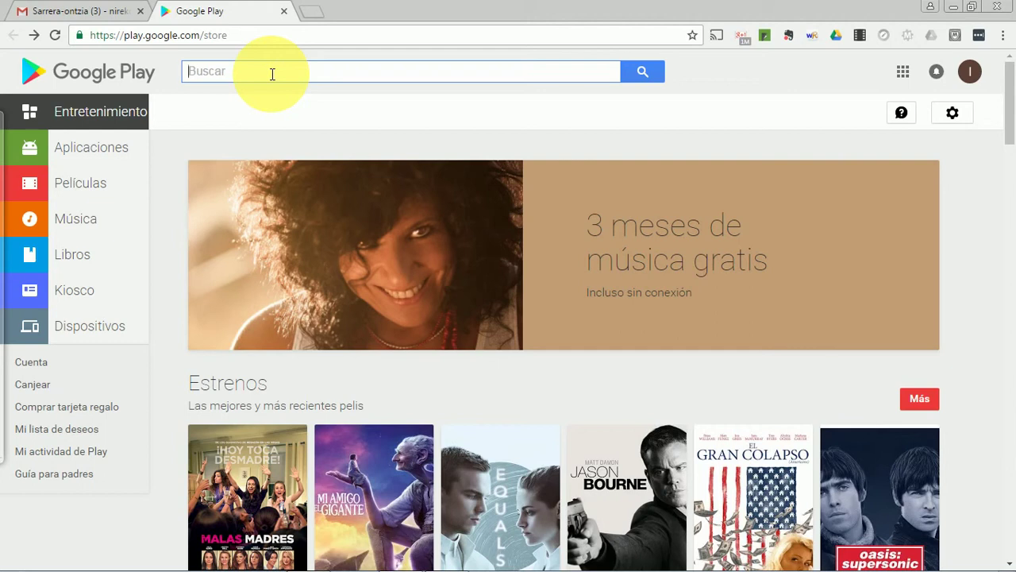
pyautogui.write('keepass3')
pyautogui.press('BackSpace')
pyautogui.write('2')
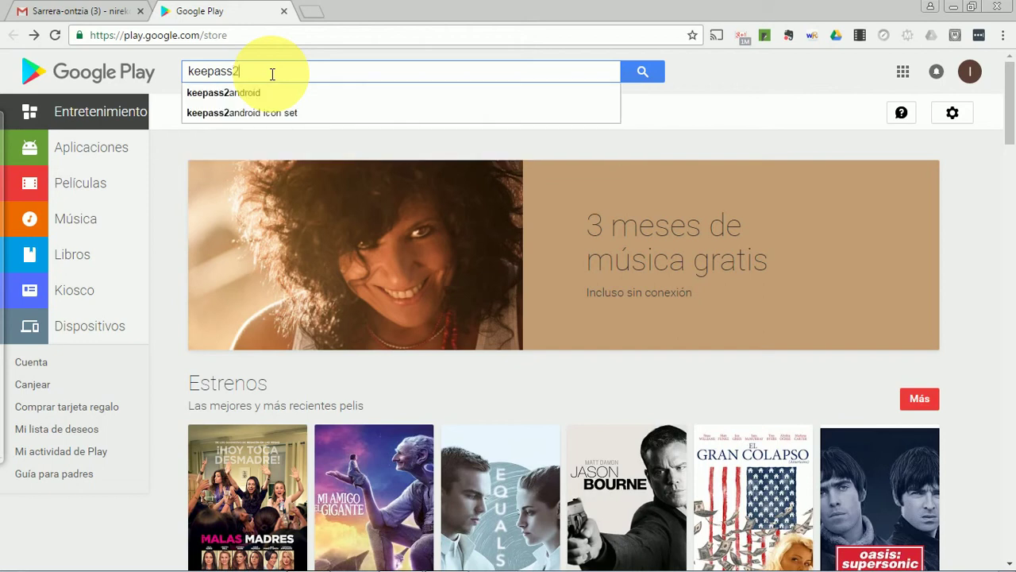
pyautogui.press('Down')
pyautogui.press('Return')
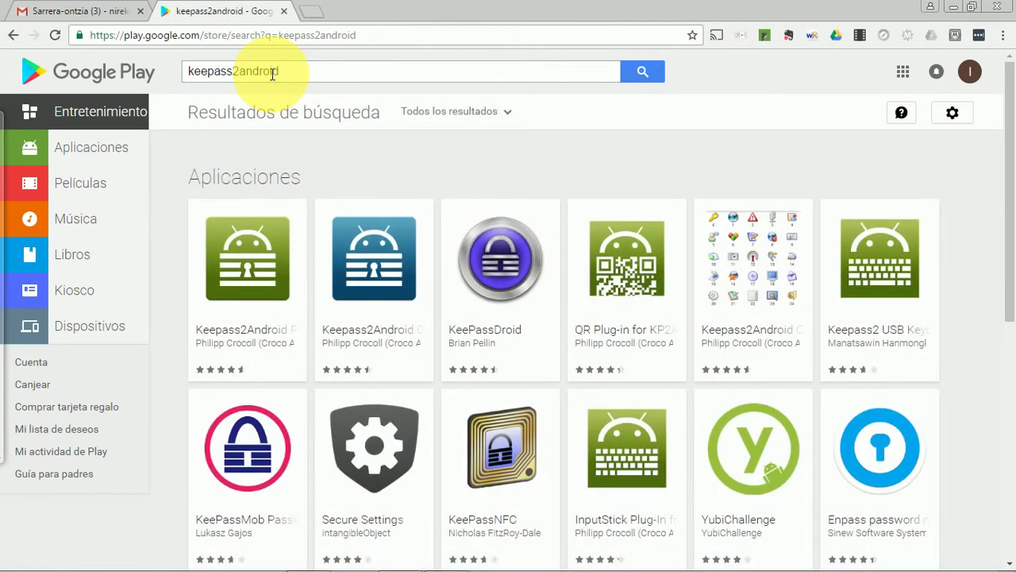
pyautogui.click(250, 270)
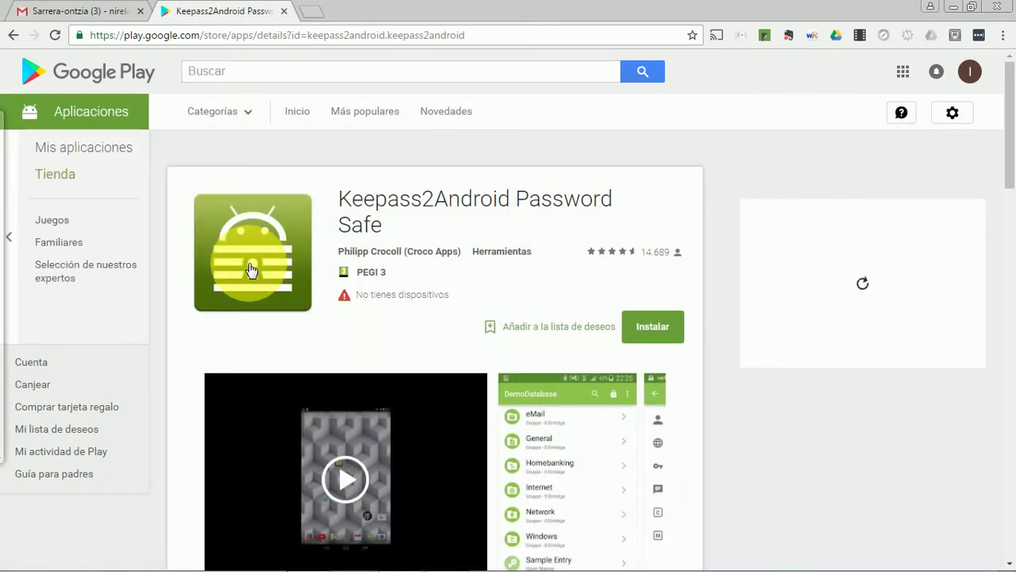